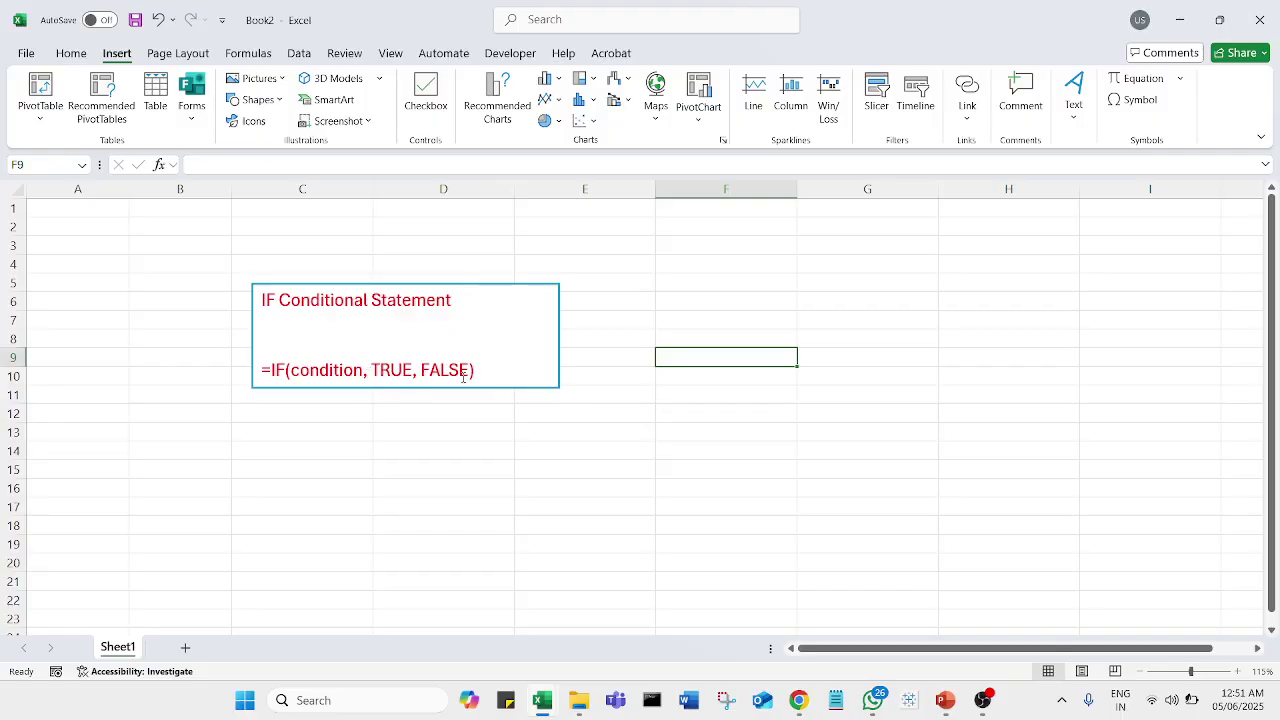
- Move the IF Conditional Statement text box over to columns F to H, clear of the first columns
click(482, 290)
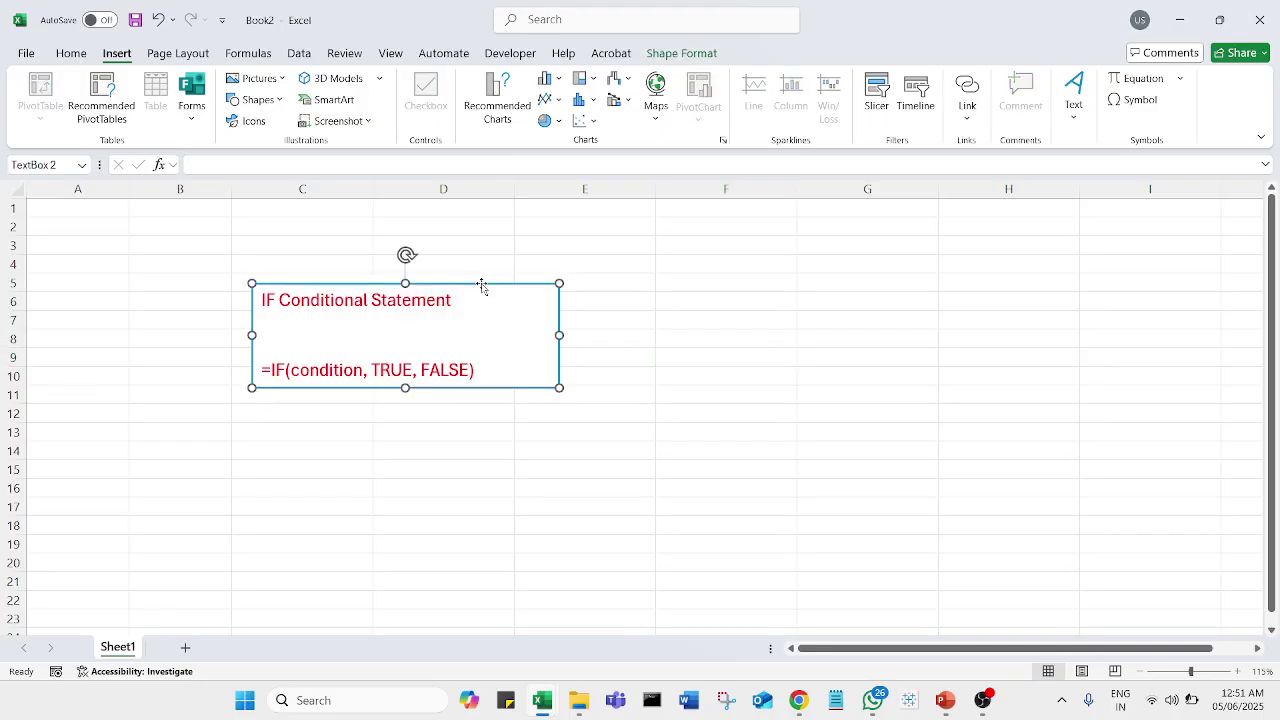
drag(481, 287, 946, 265)
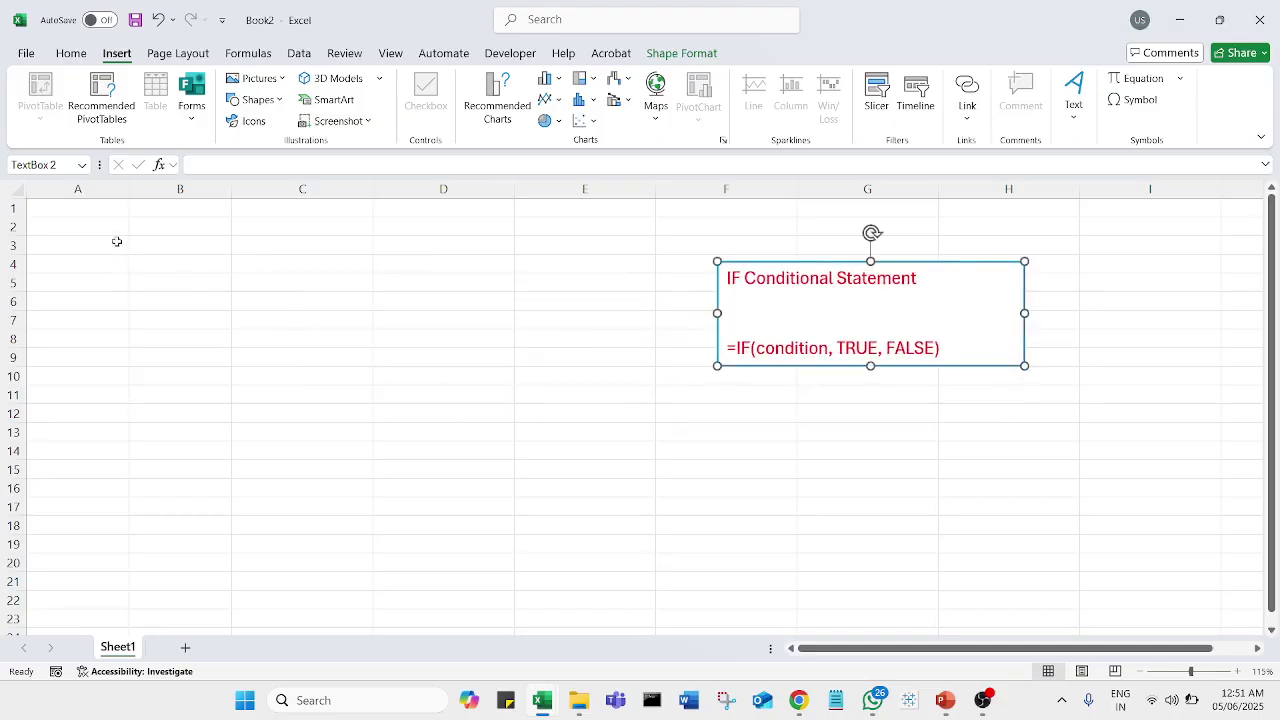
- Enter the table headers "Student", "Marks (100)" and "Result" in cells A1 to C1
click(107, 213)
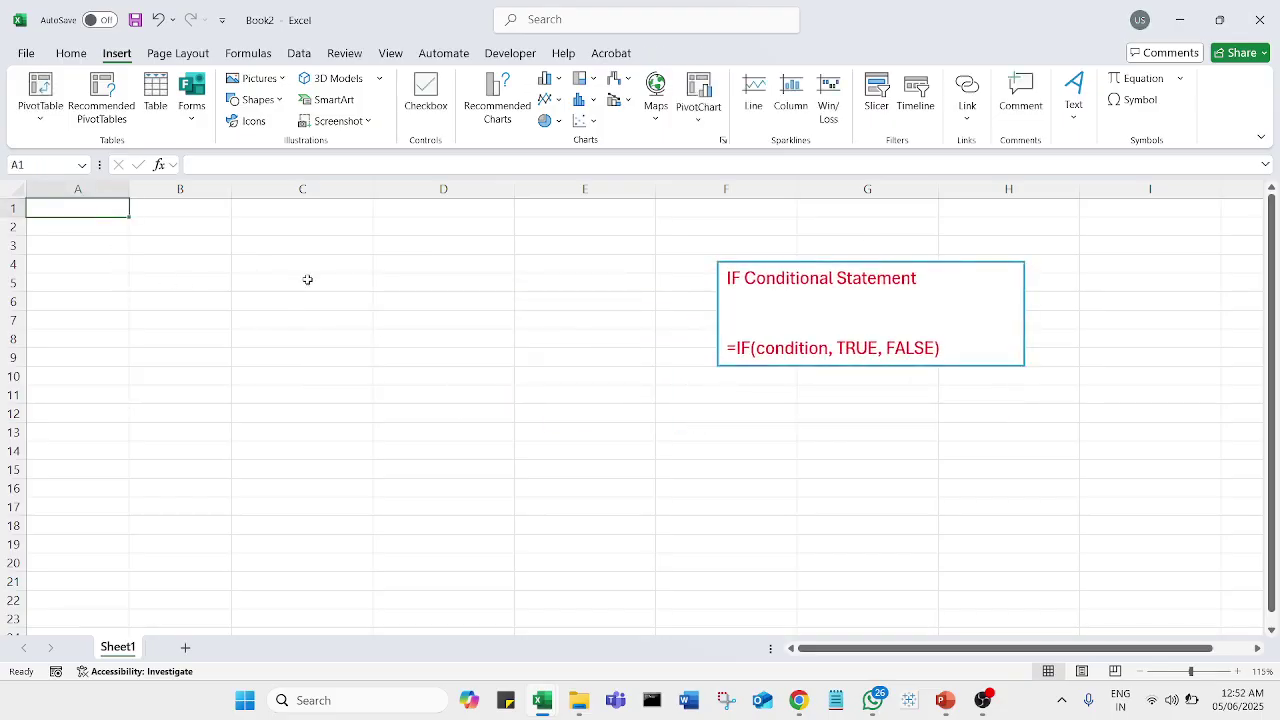
text(Studnet)
key(BackSpace)
key(BackSpace)
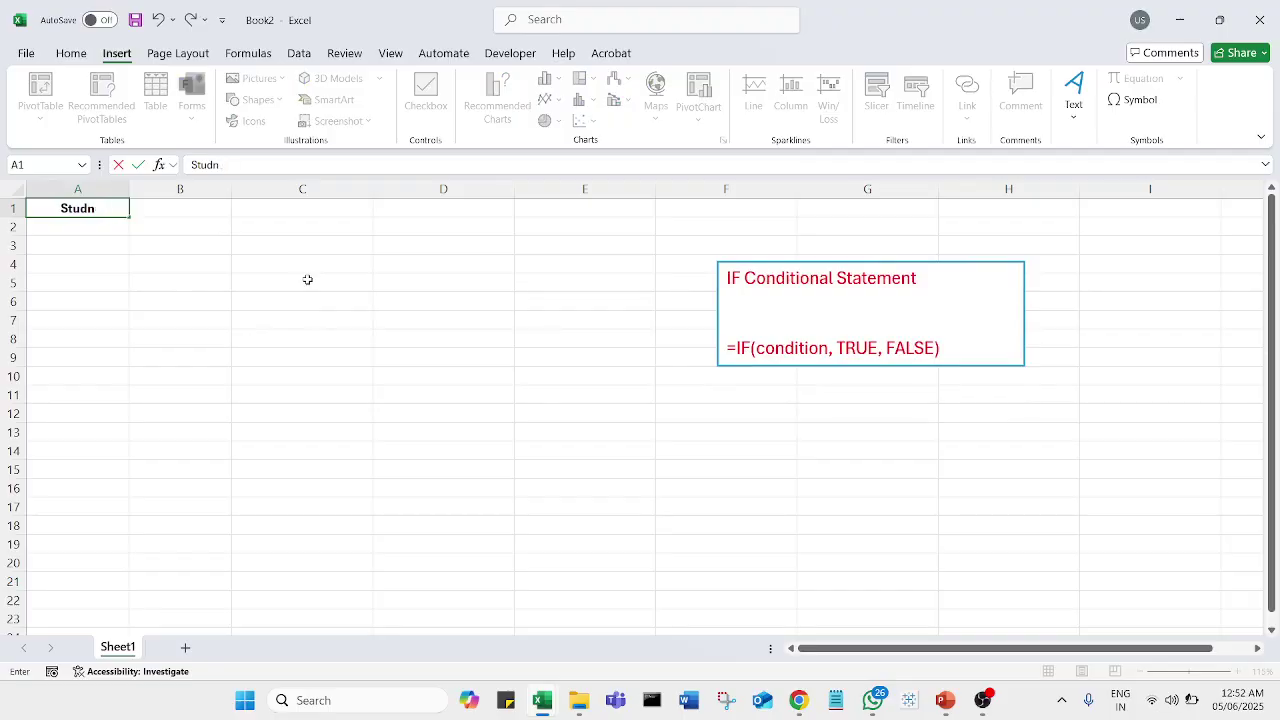
key(BackSpace)
text(ent)
key(Tab)
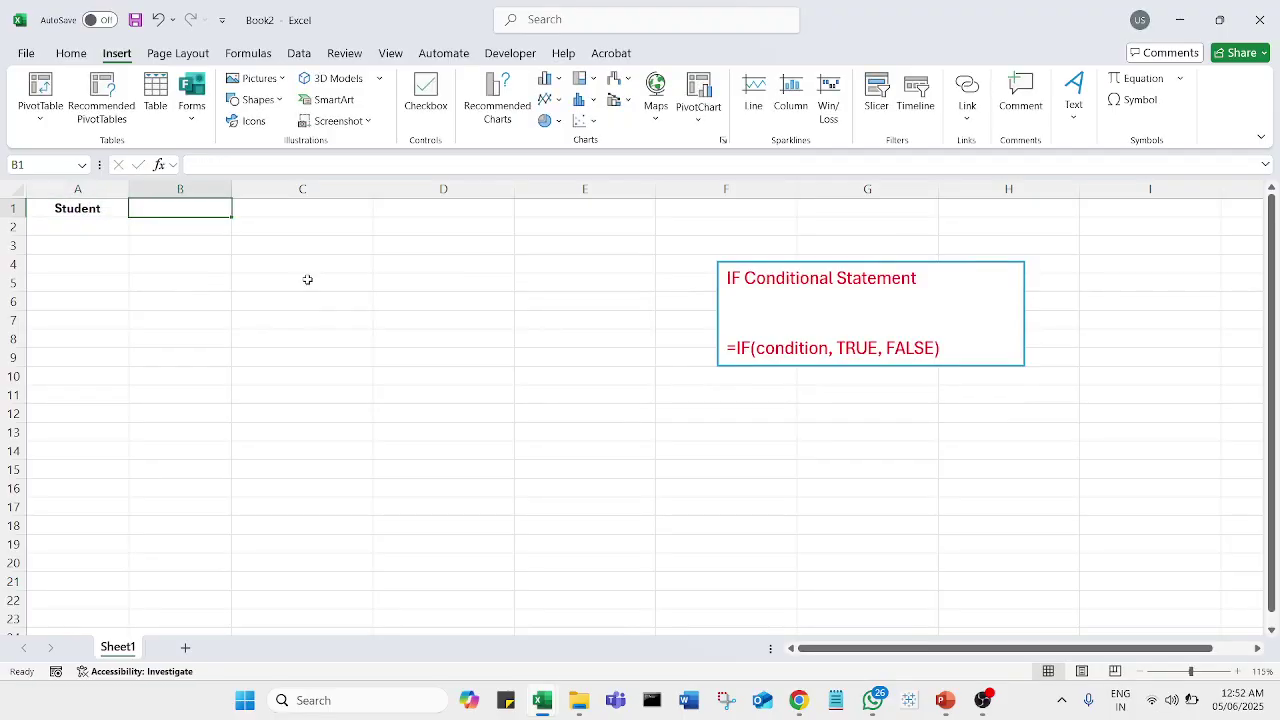
text(Marks)
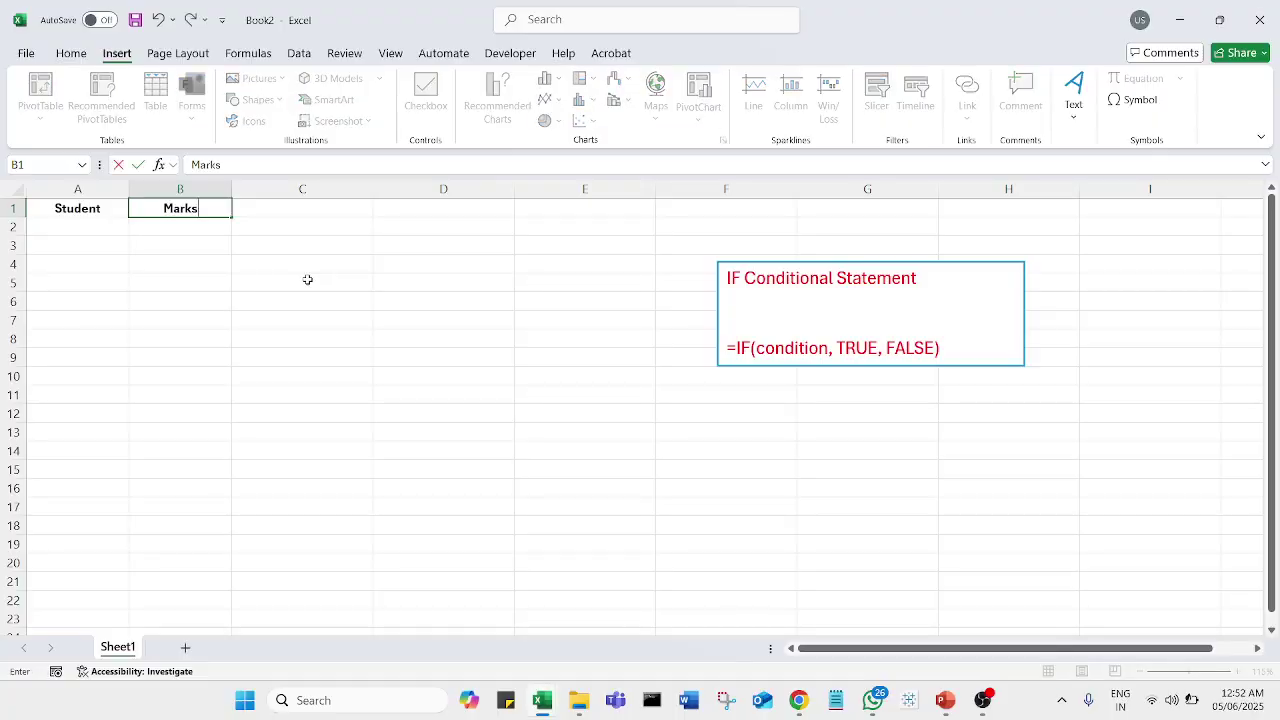
text( (100))
key(Tab)
text(R)
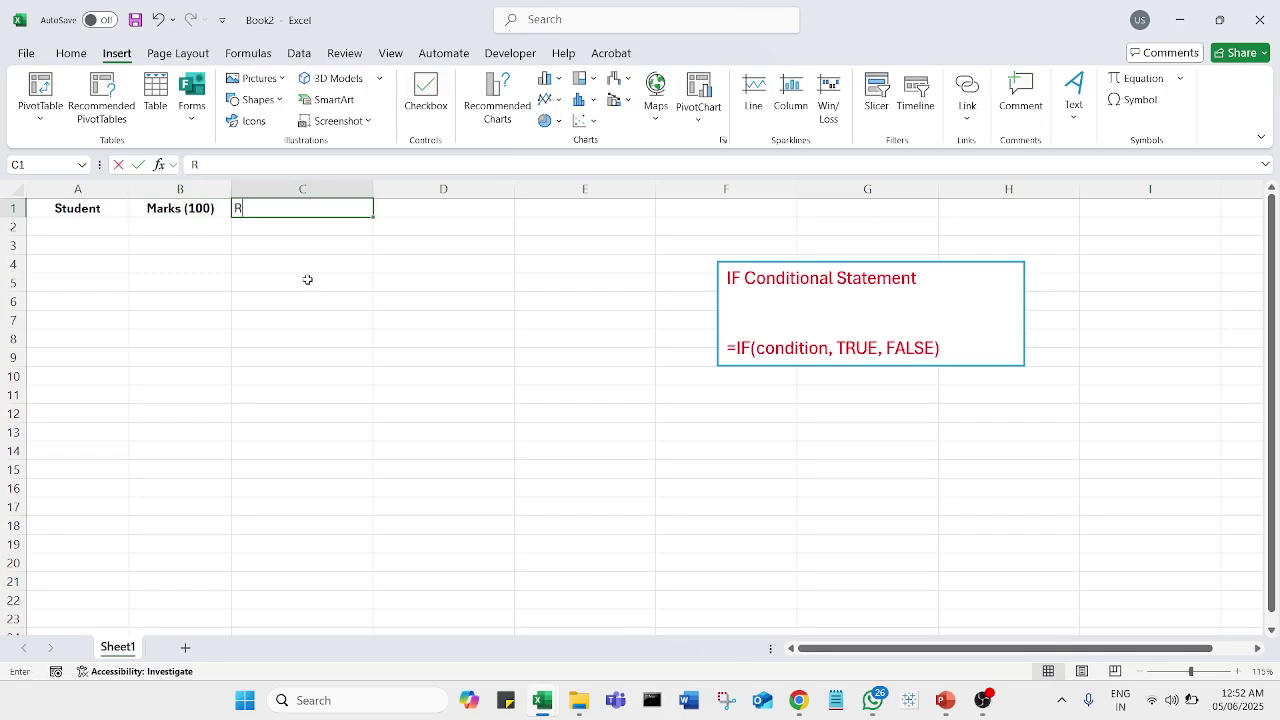
text(esult)
key(BackSpace)
text(ult)
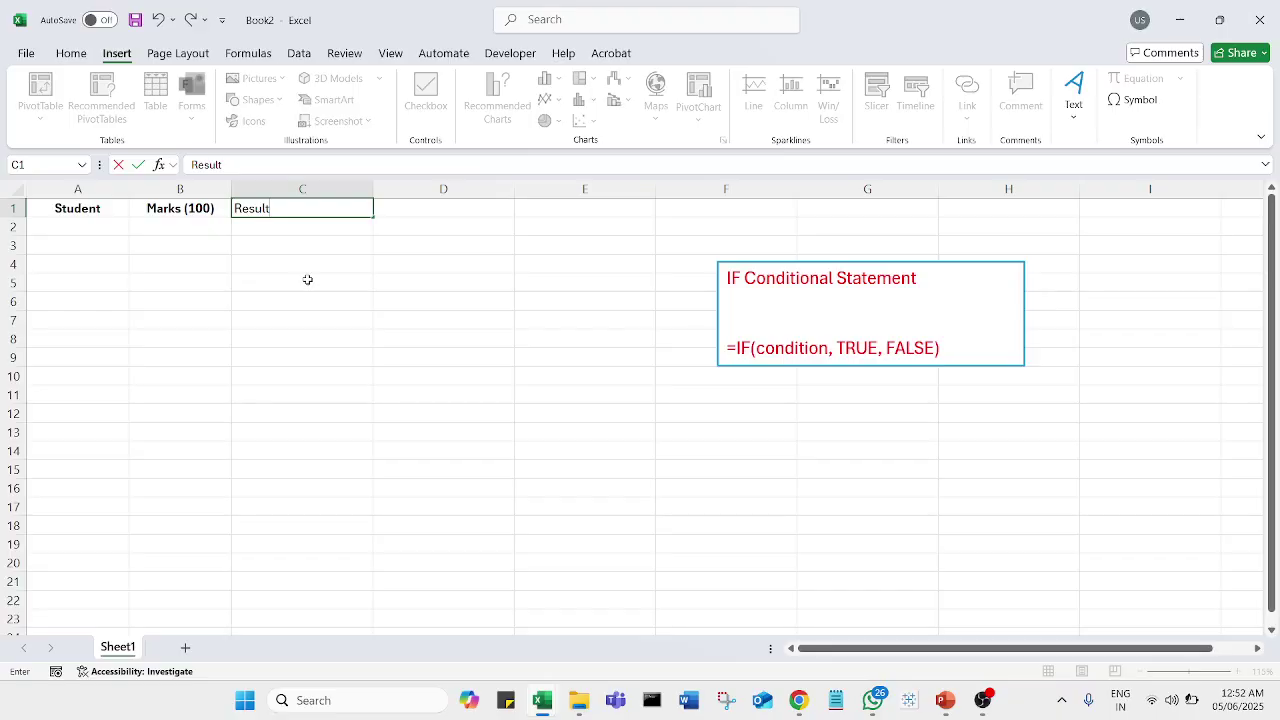
key(Return)
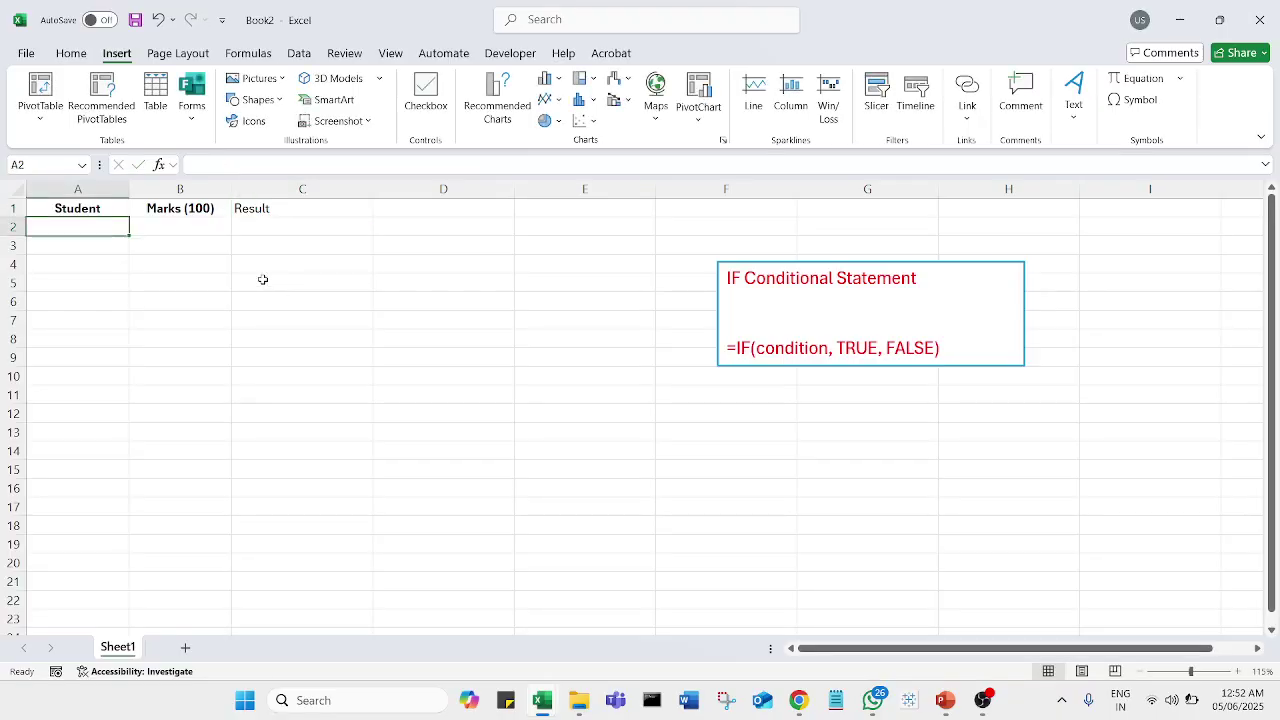
- Fill cells A2 to A7 under the Student header with six students' first names
text(Arav)
key(Return)
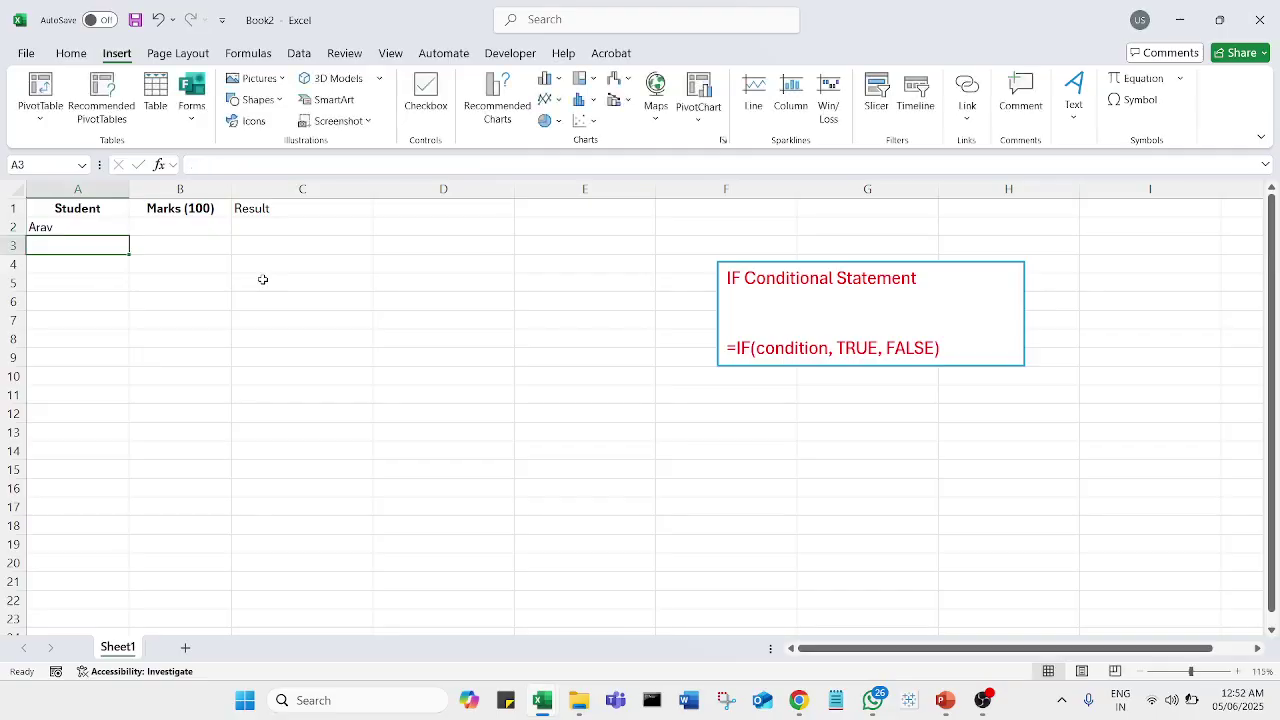
text(Mini)
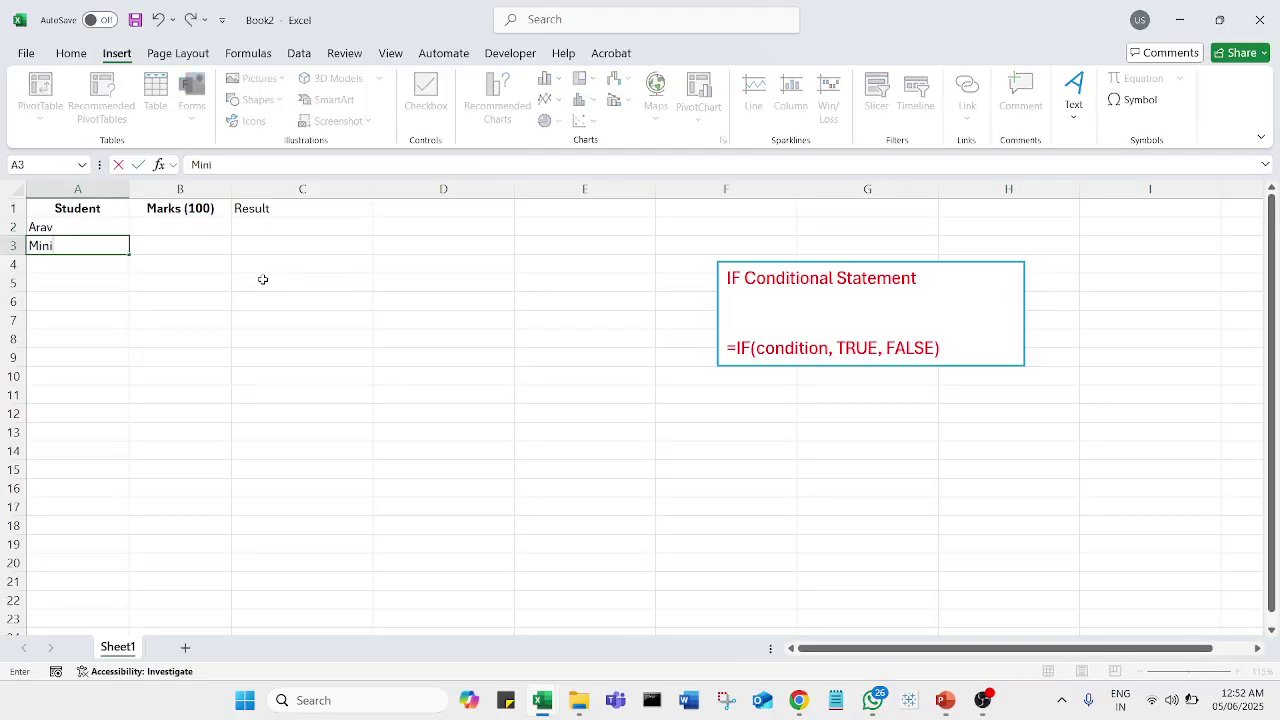
key(Return)
text(Tina)
key(Return)
text(Mahesh)
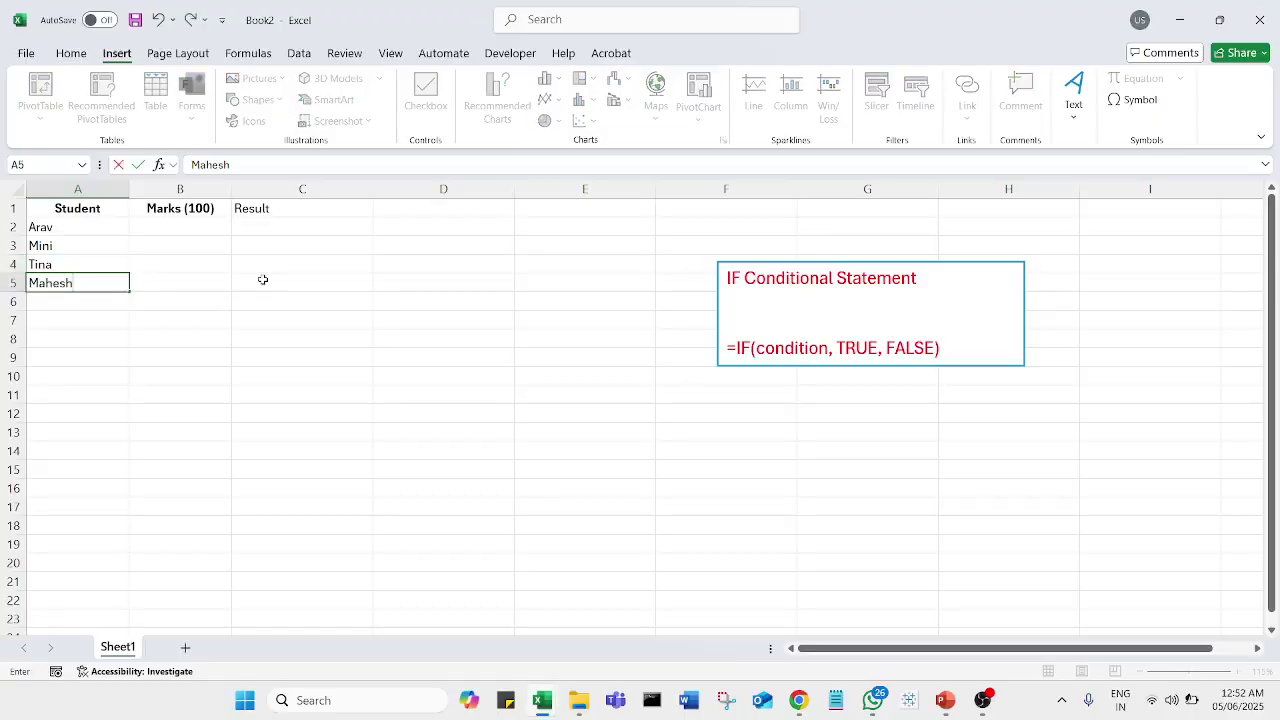
key(Return)
text(Kiran)
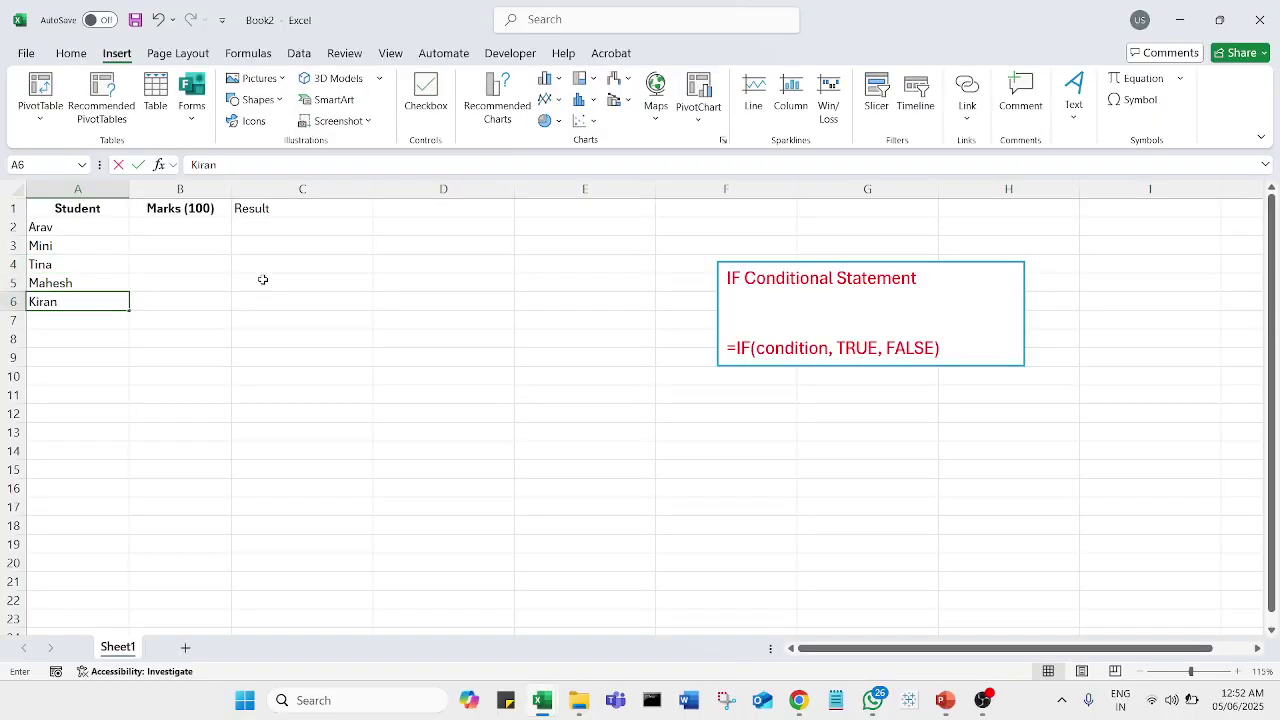
key(Return)
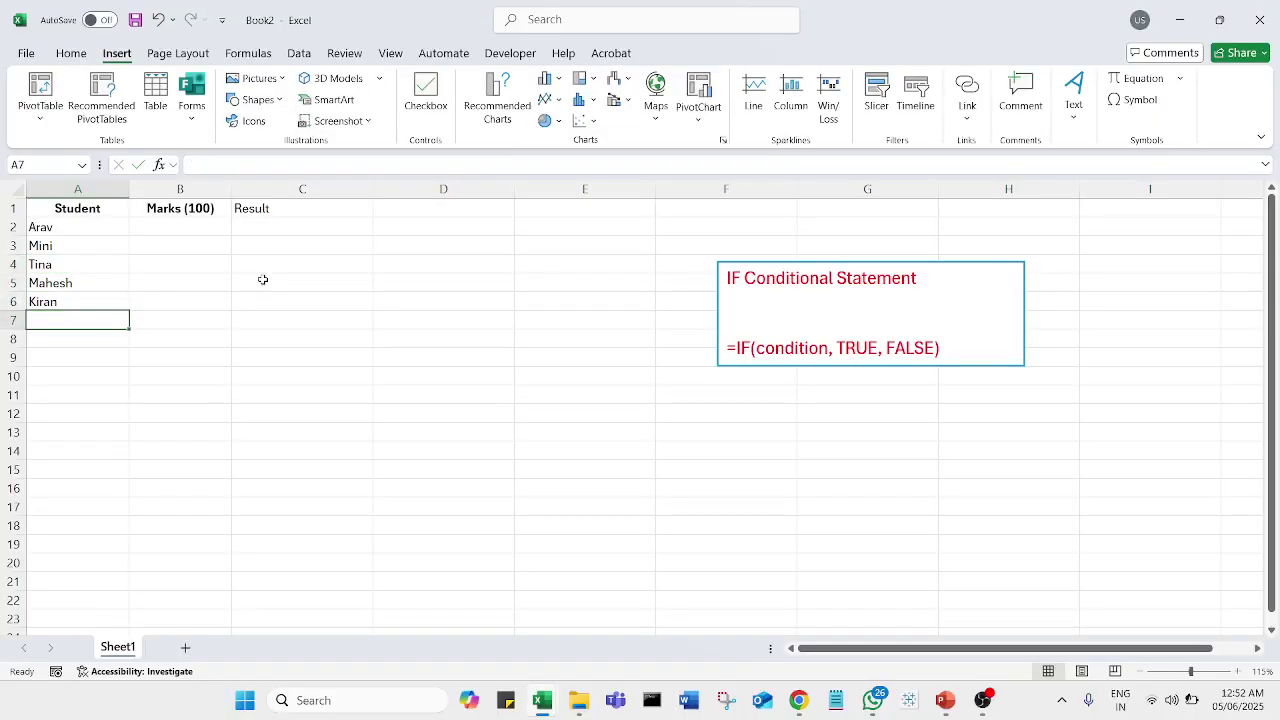
text(Paul)
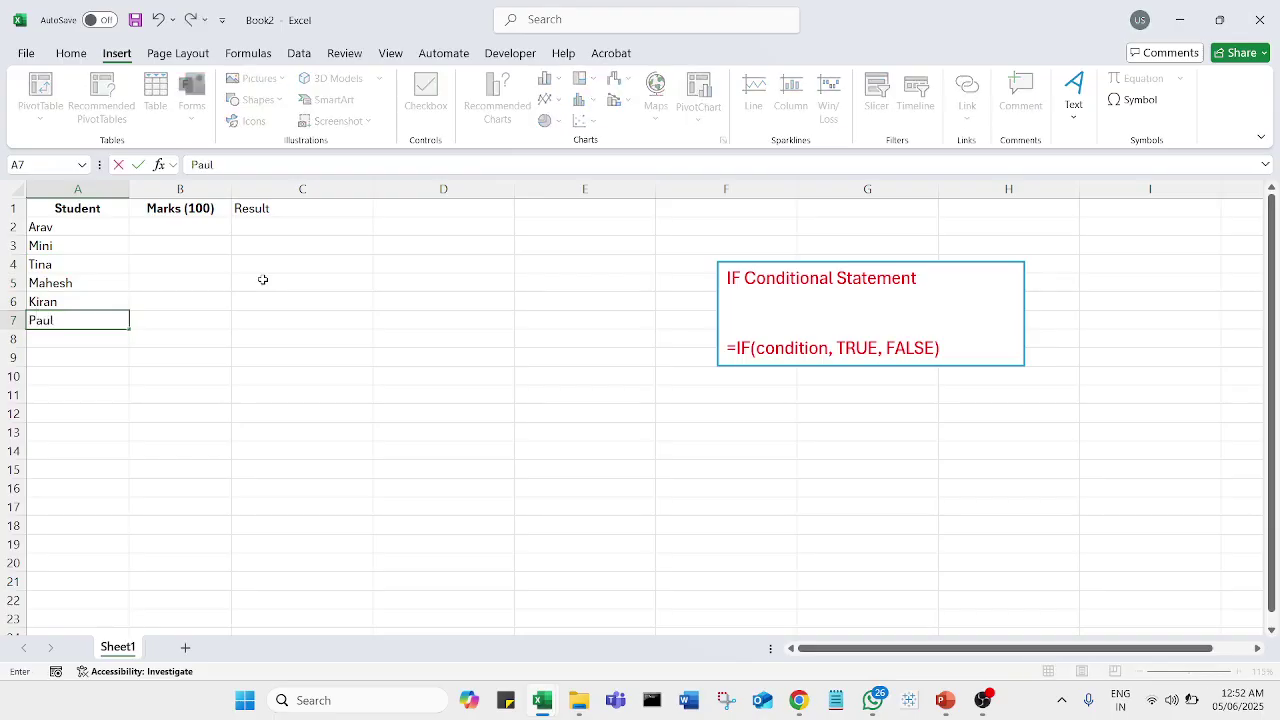
- Enter the marks 59, 52, 100, 63, 36 and 85 in cells B2 to B7
click(220, 227)
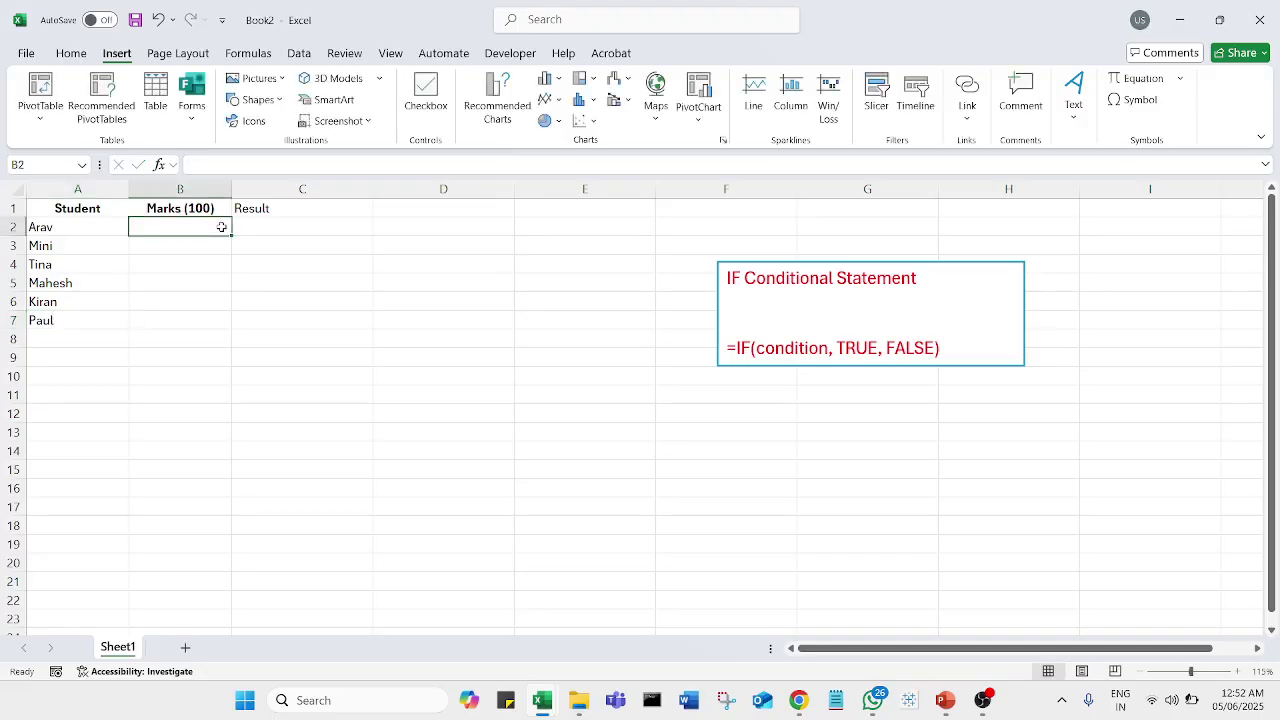
text(34)
key(Return)
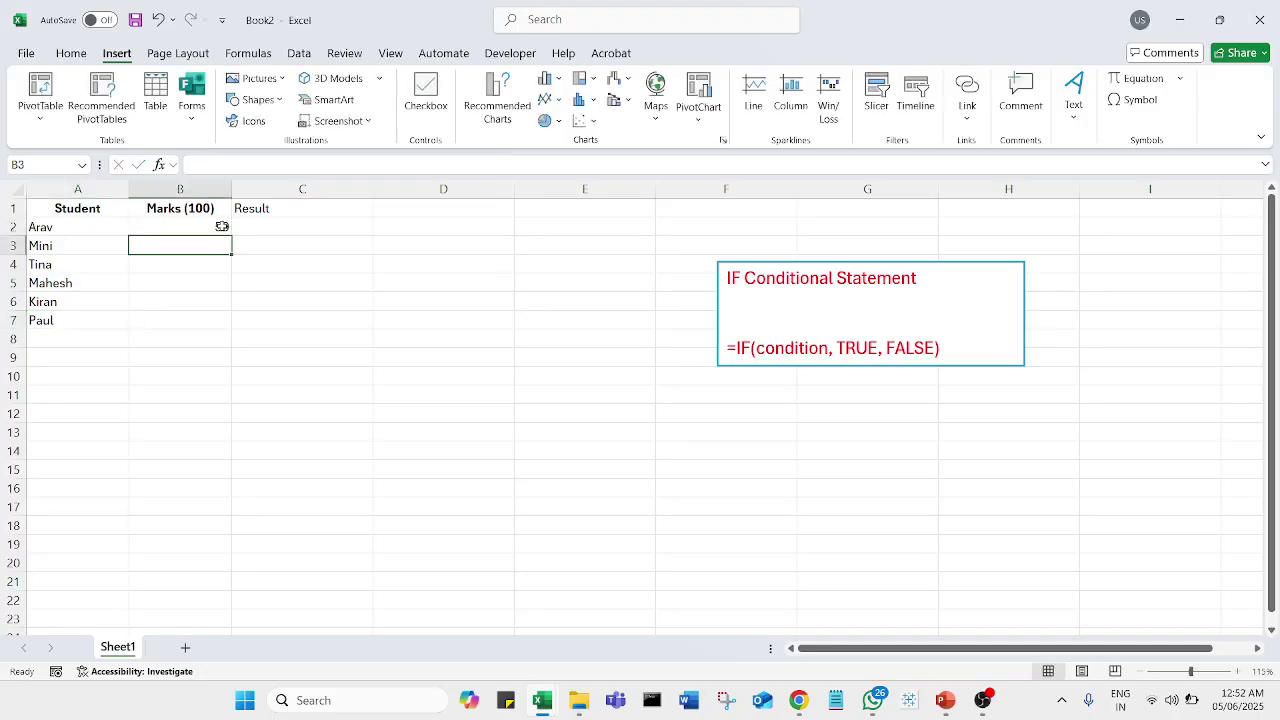
text(52)
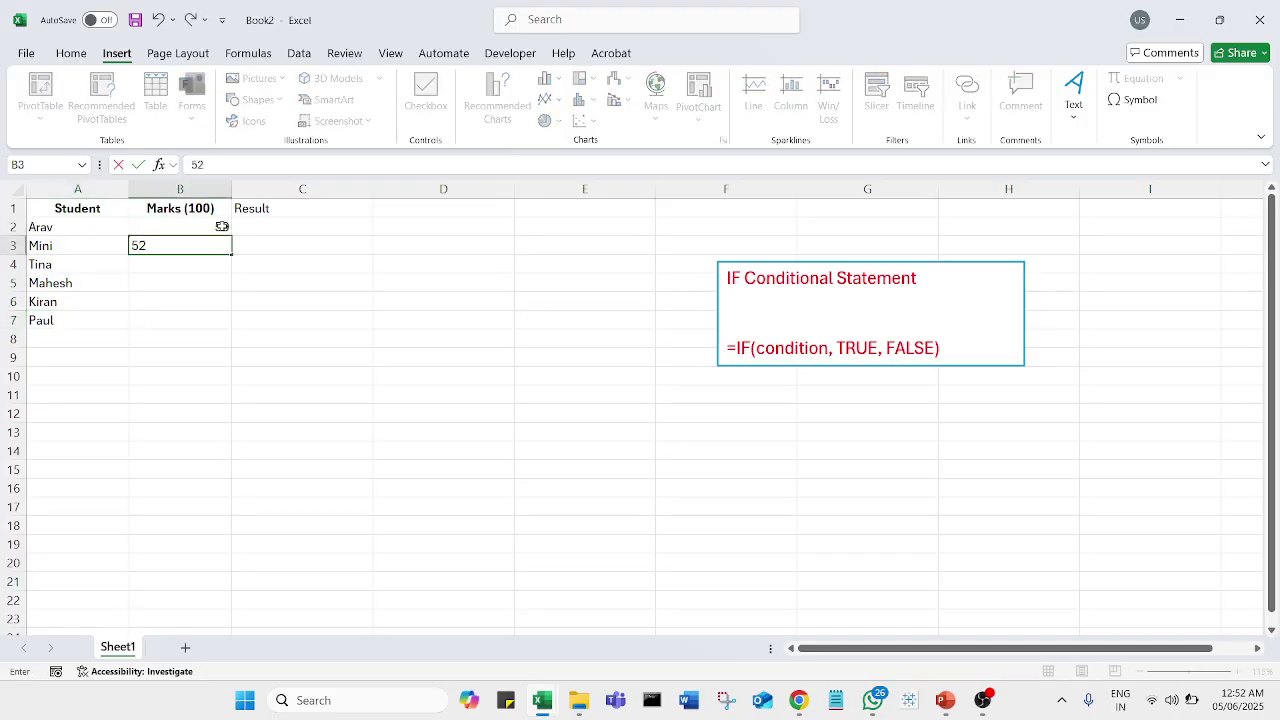
key(Return)
text(100)
key(Return)
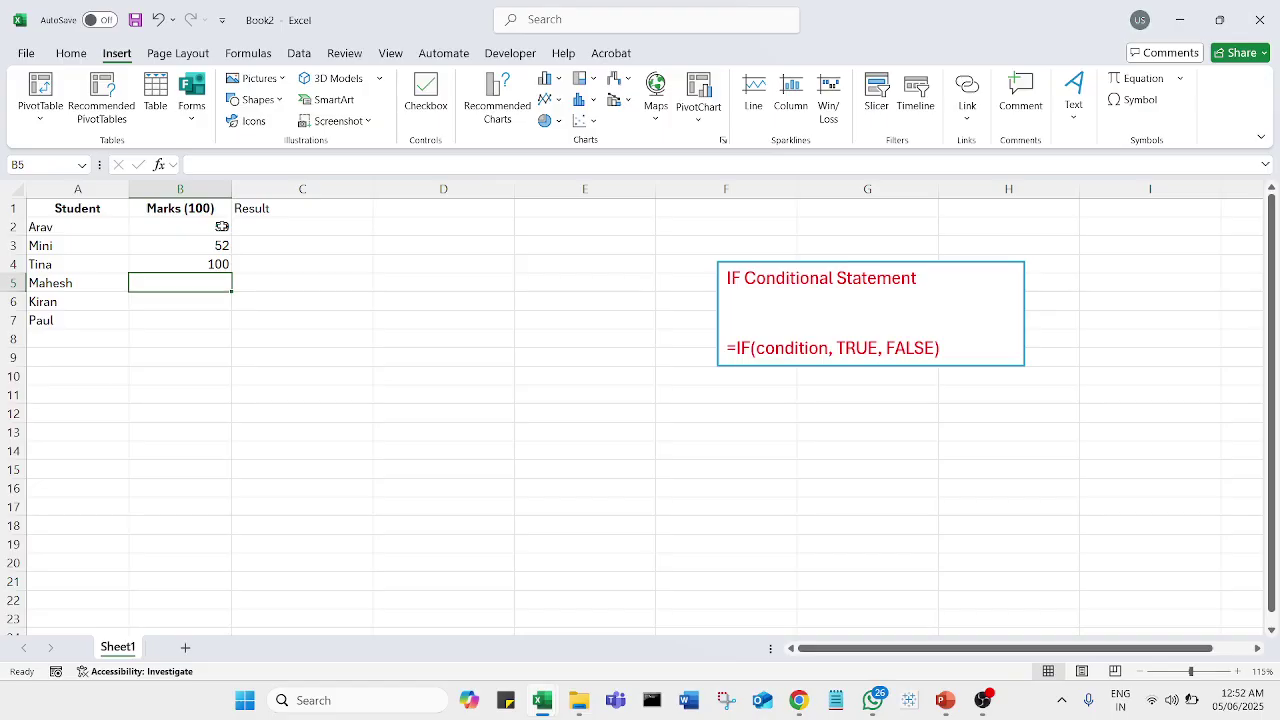
text(63)
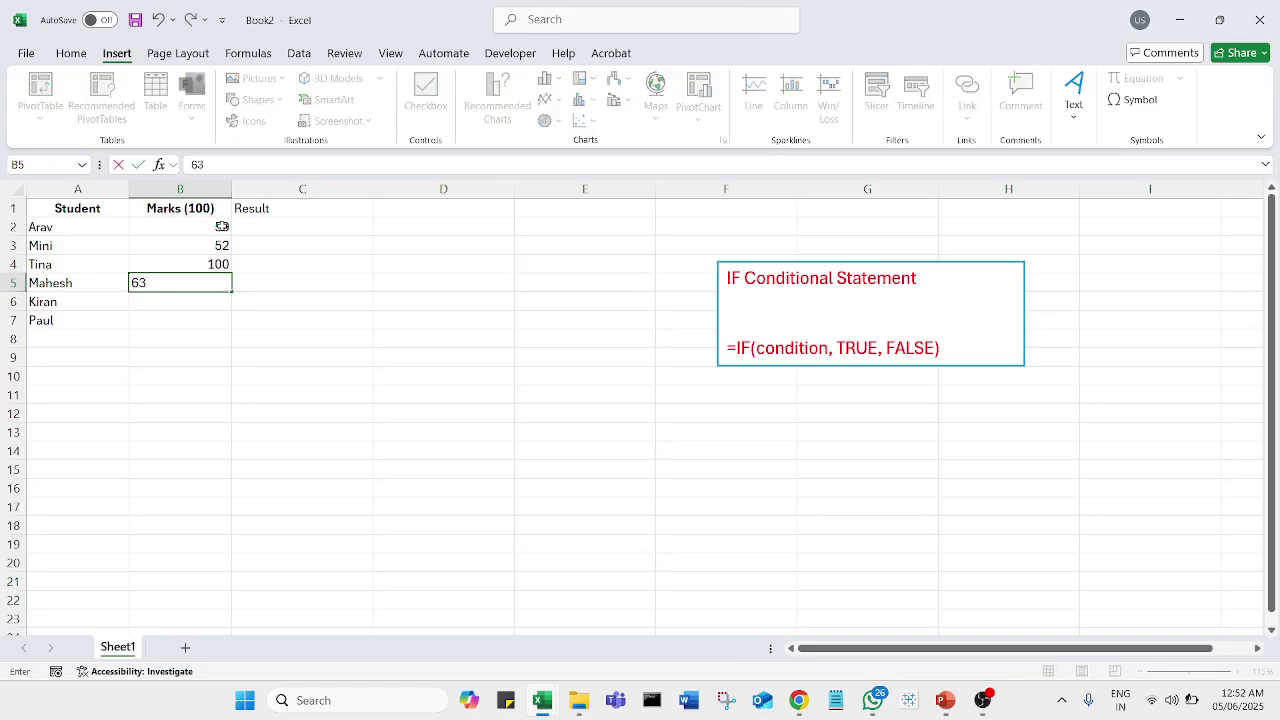
key(Return)
text(36)
key(Return)
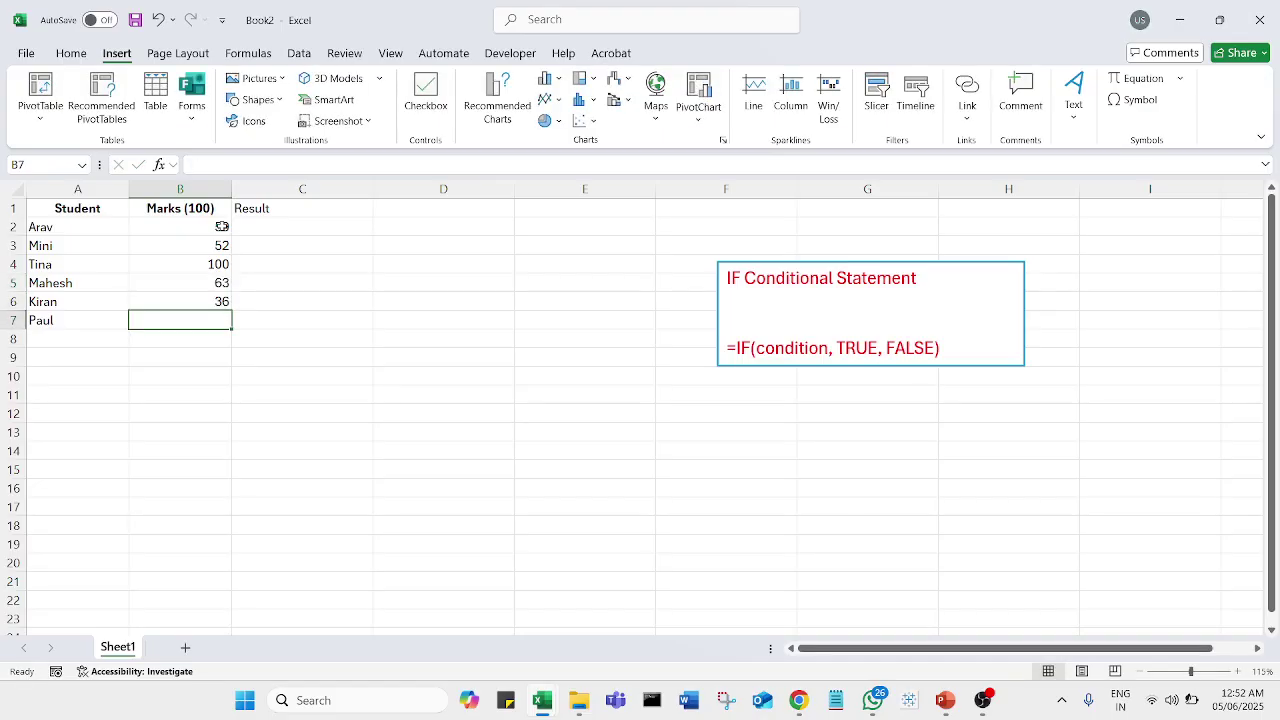
text(85)
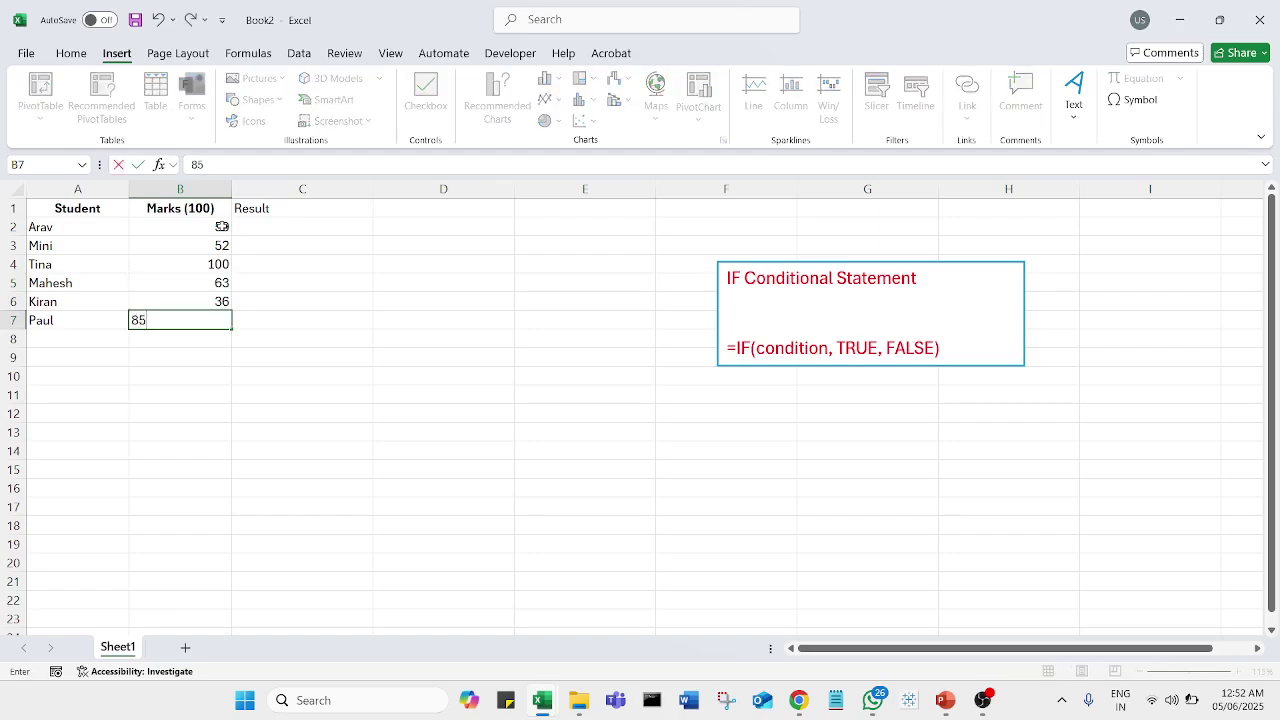
key(Return)
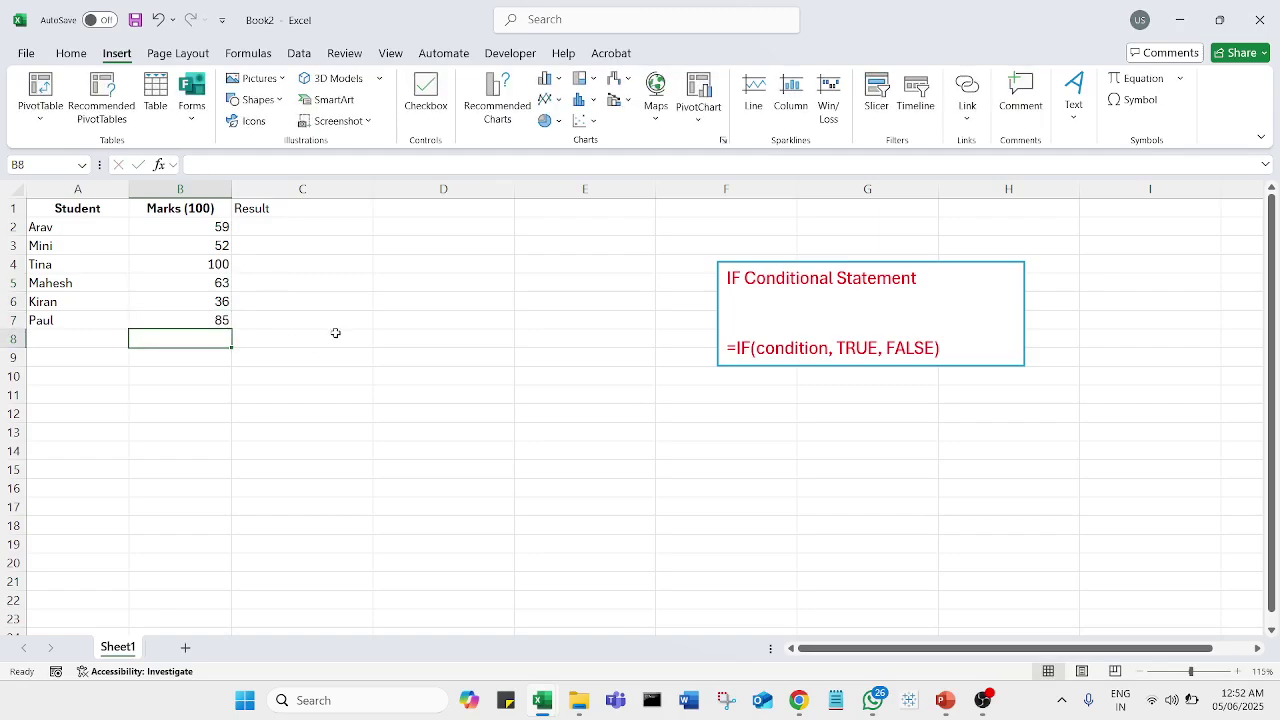
- Add below the formula in the text box: "If a student scores more than or equal to 50 marks, then the student is PASS else FAILED"
click(957, 350)
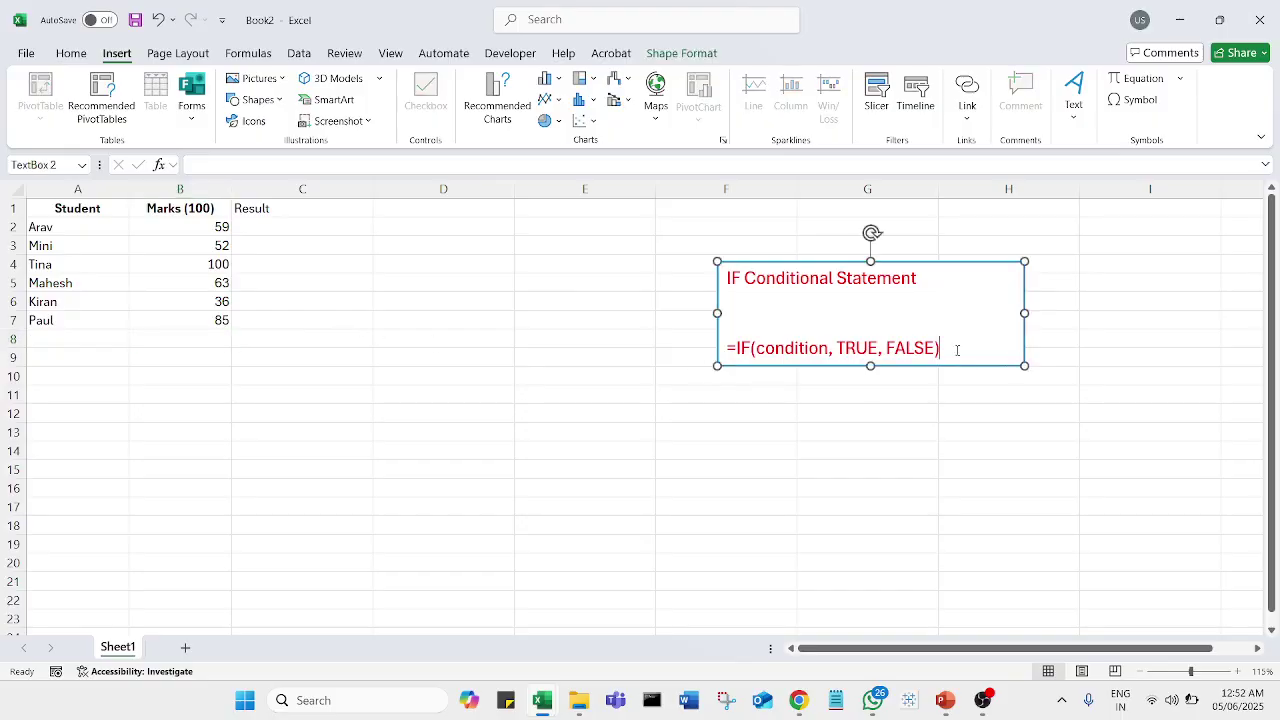
key(Return)
key(Return)
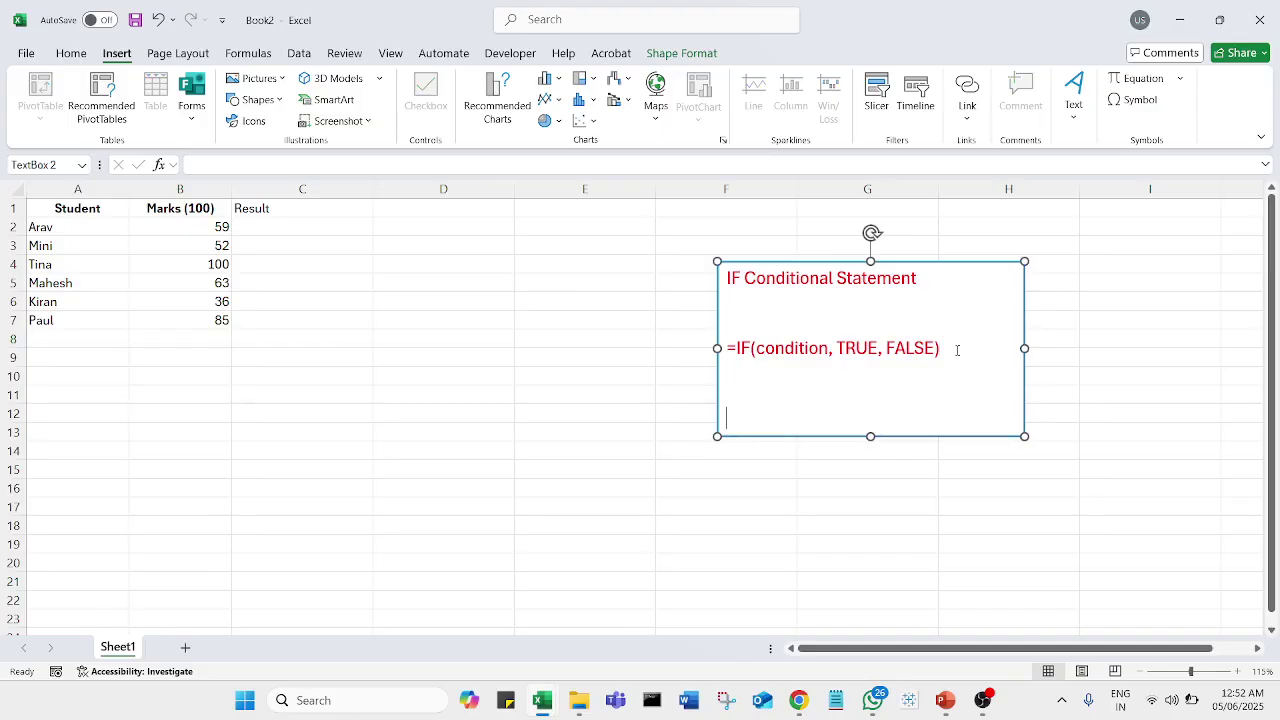
text(If a studenttakes)
key(BackSpace)
key(BackSpace)
key(BackSpace)
key(BackSpace)
key(BackSpace)
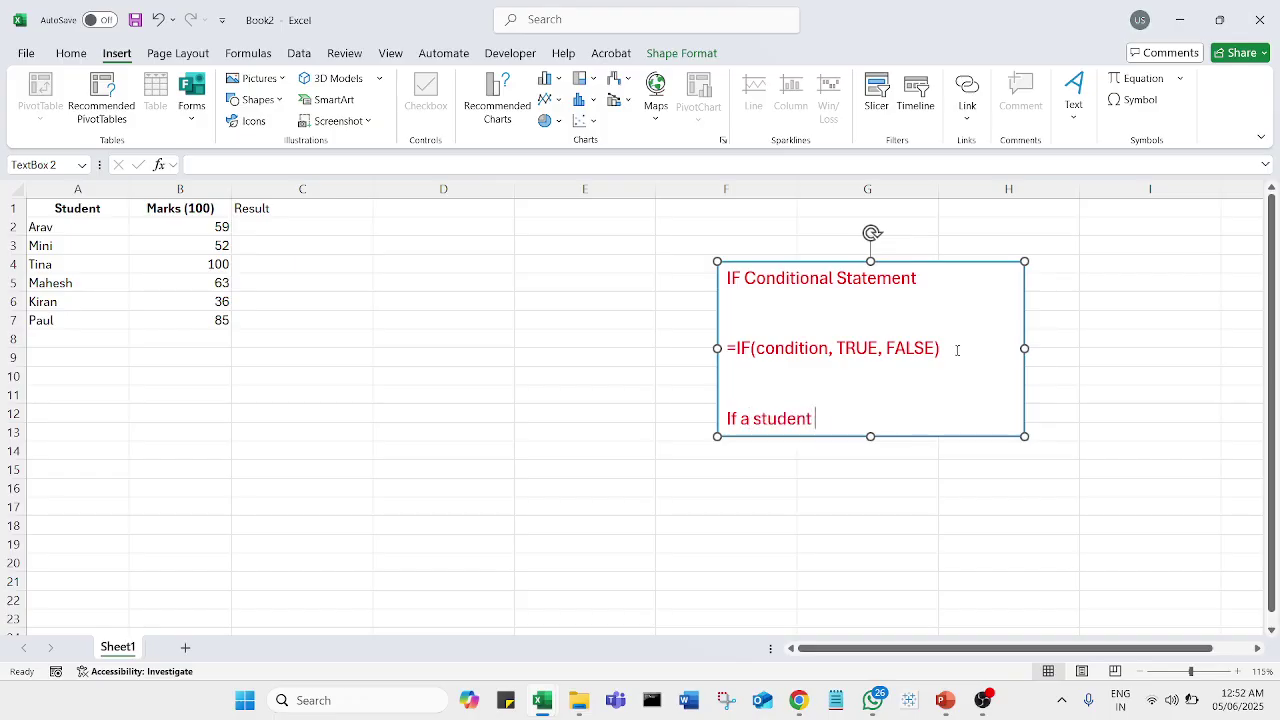
text(scores more than)
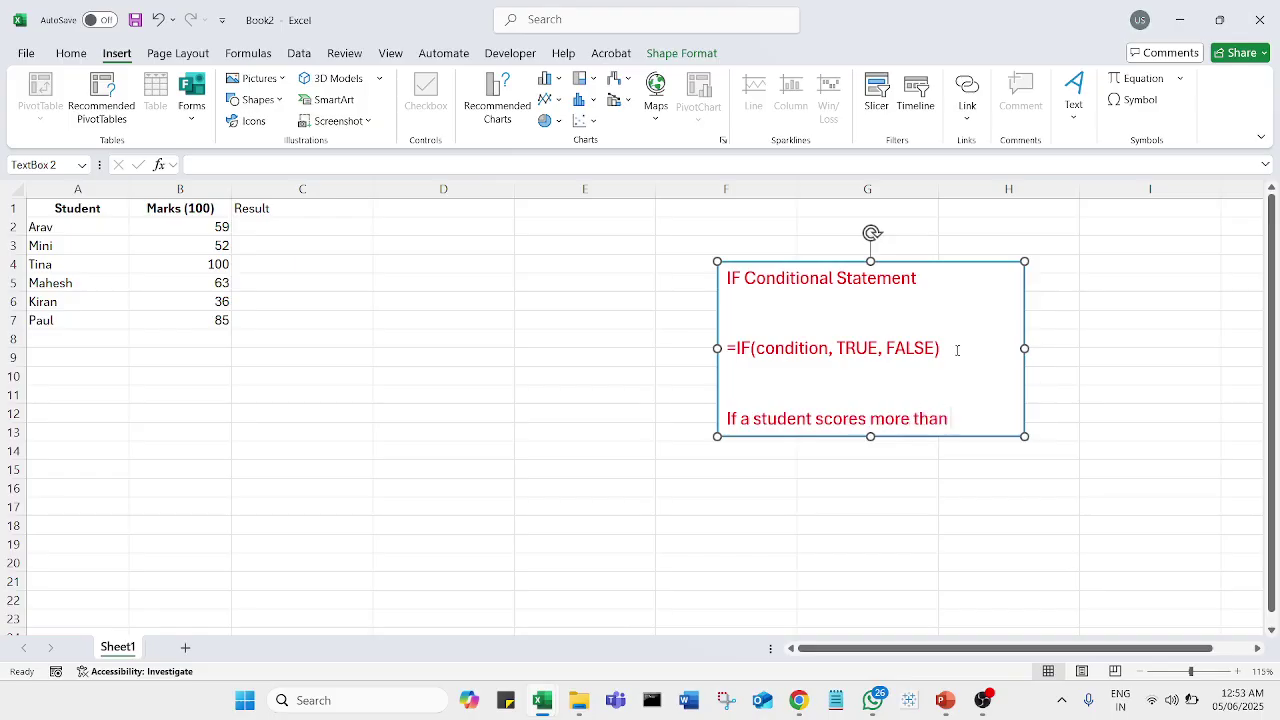
text( or equal to 50 ma)
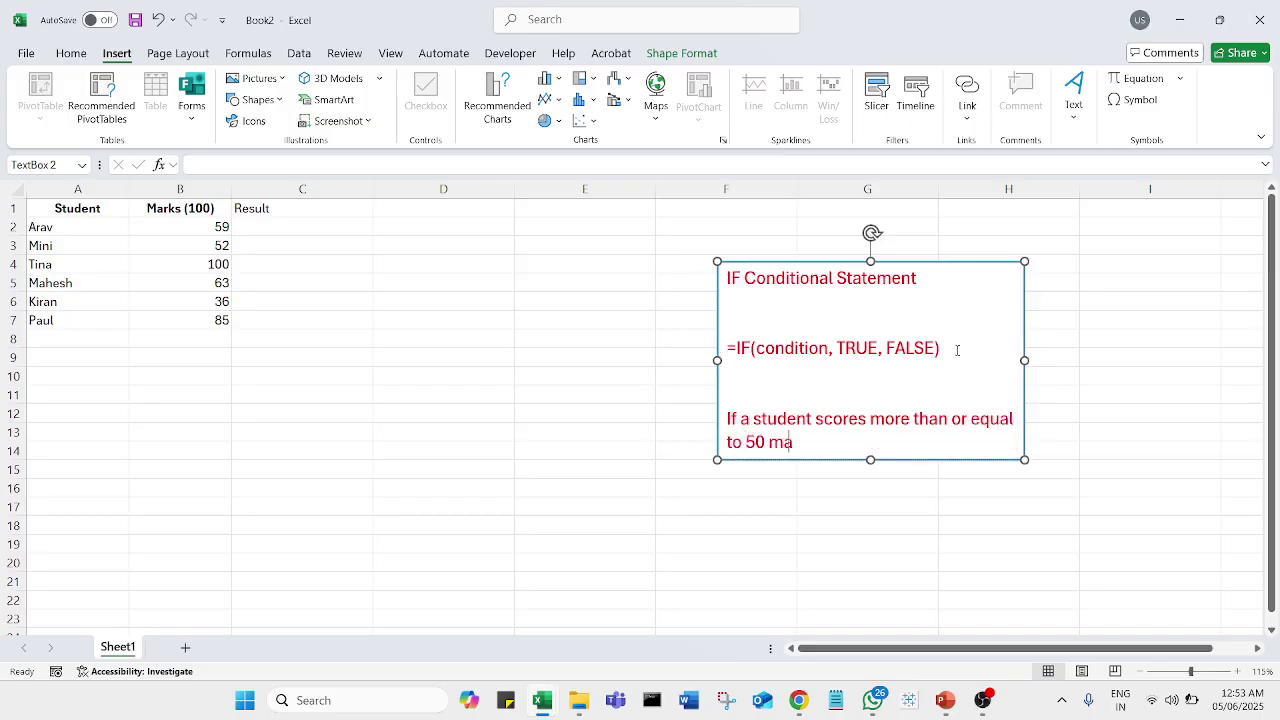
text(rks, then the student)
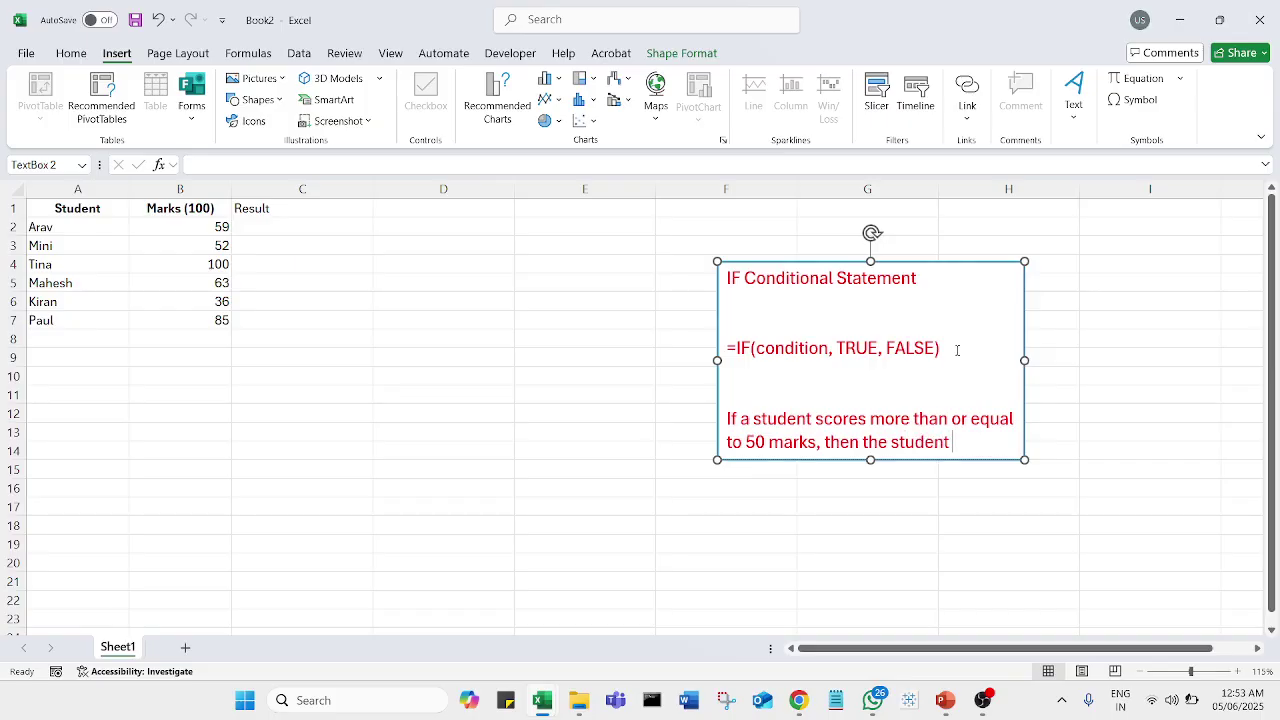
text( is PASS else )
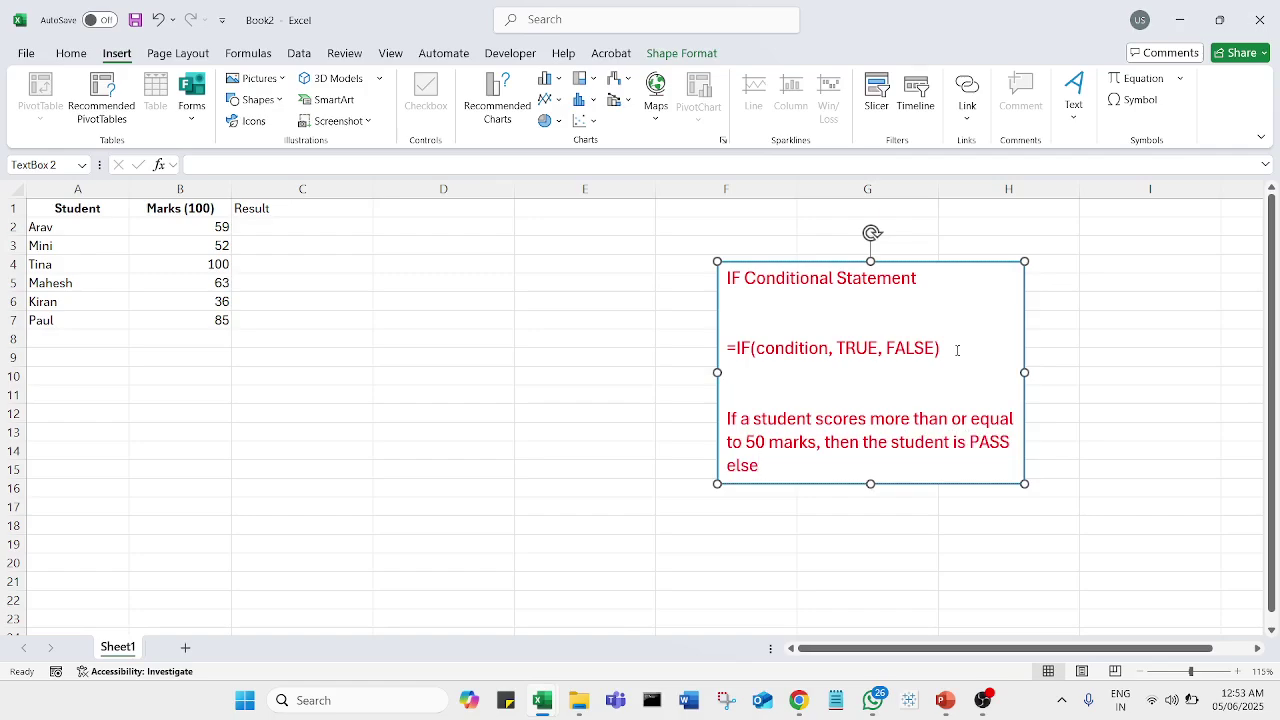
text(FAILED)
- Change the font colour of the words FAILED and PASS in the text box to black
drag(820, 465, 764, 465)
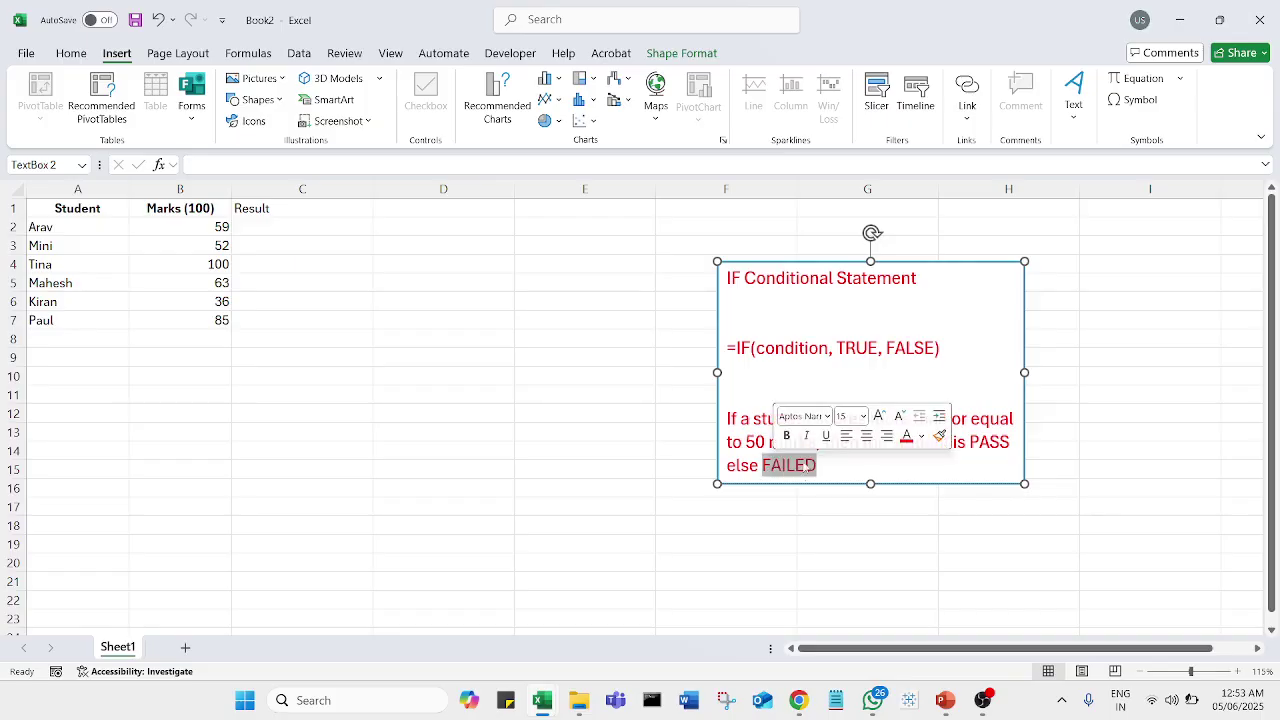
click(921, 436)
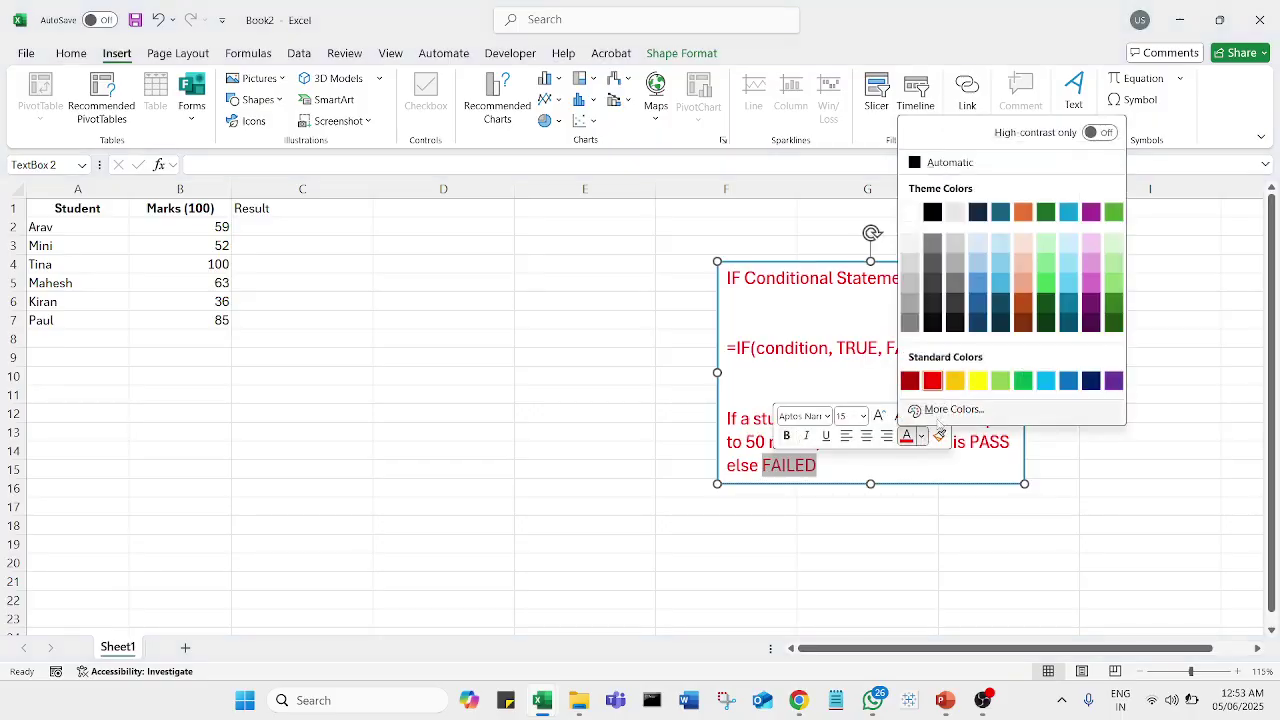
click(932, 213)
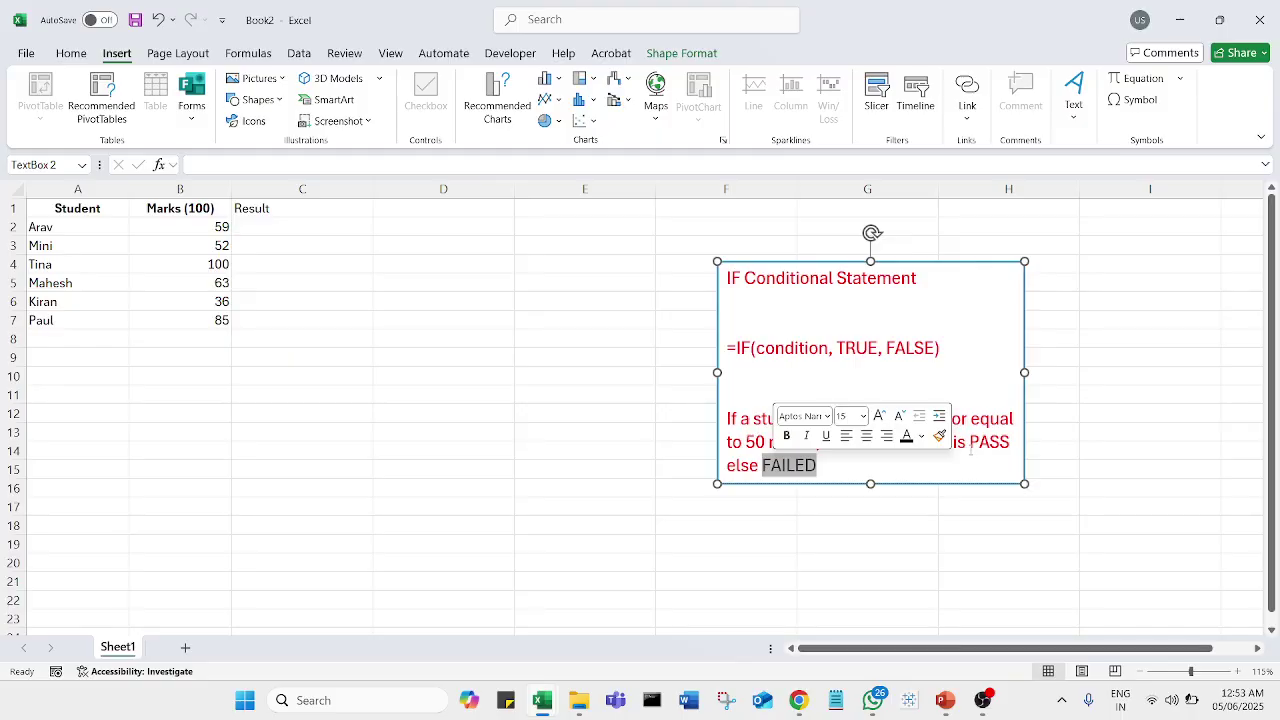
drag(970, 447, 1010, 442)
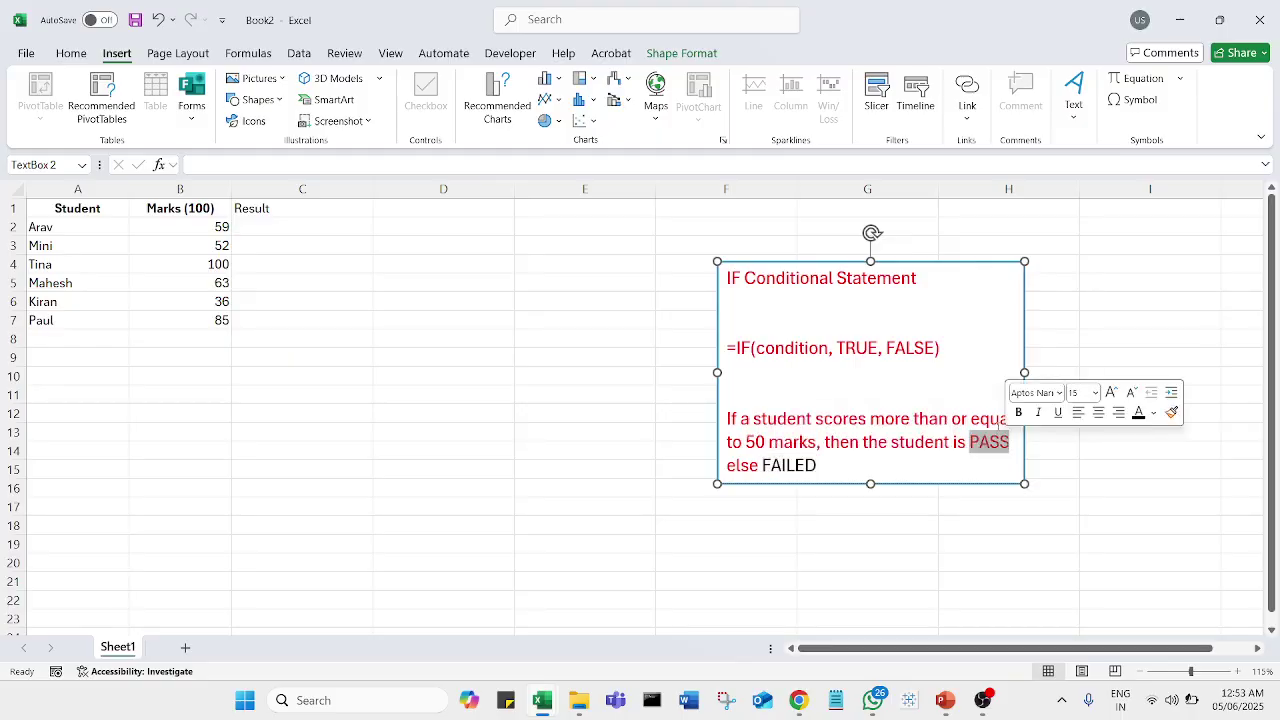
click(1140, 488)
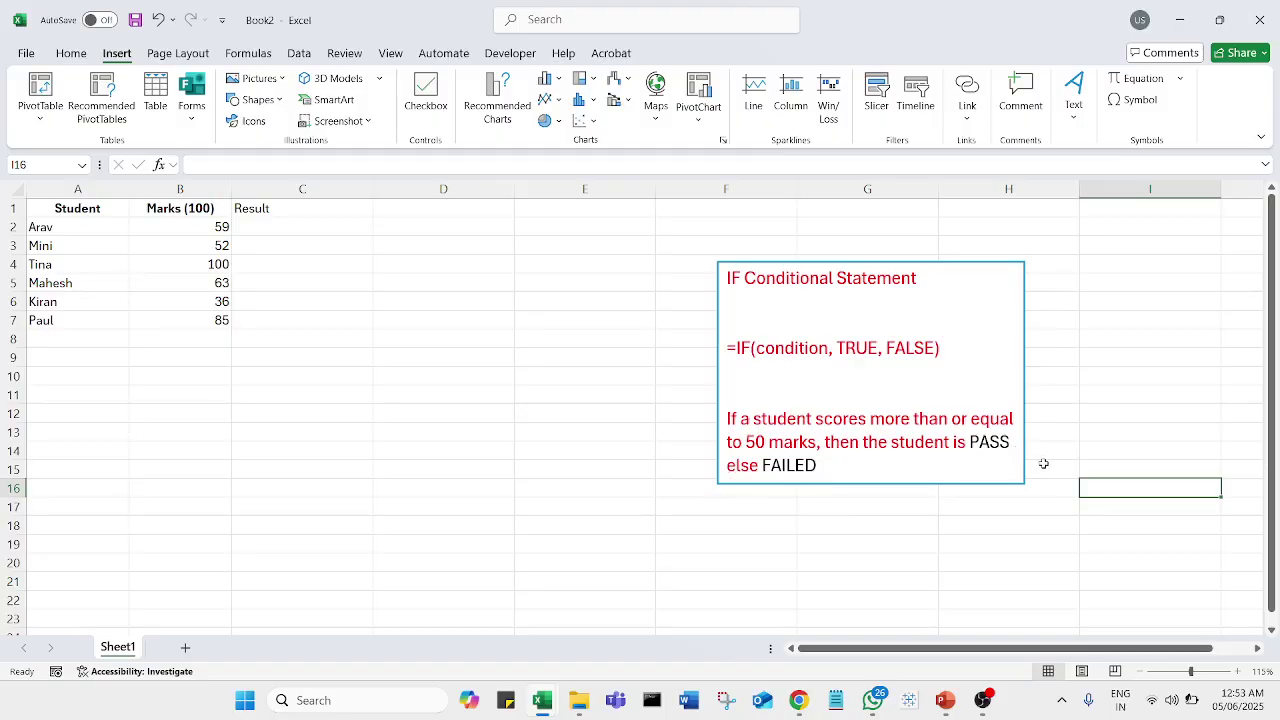
- Enter the formula =IF(B2>=50, "PASS", "FAIL") in cell C2 under the Result header
drag(944, 350, 727, 349)
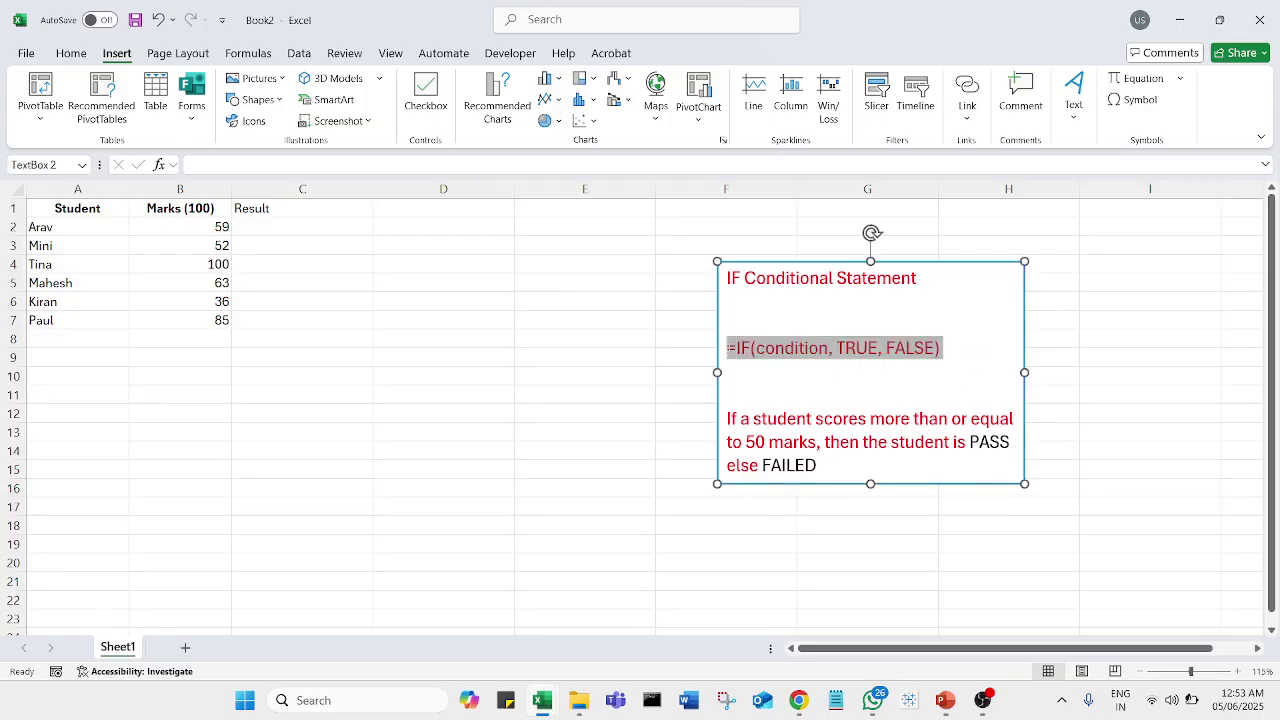
click(289, 230)
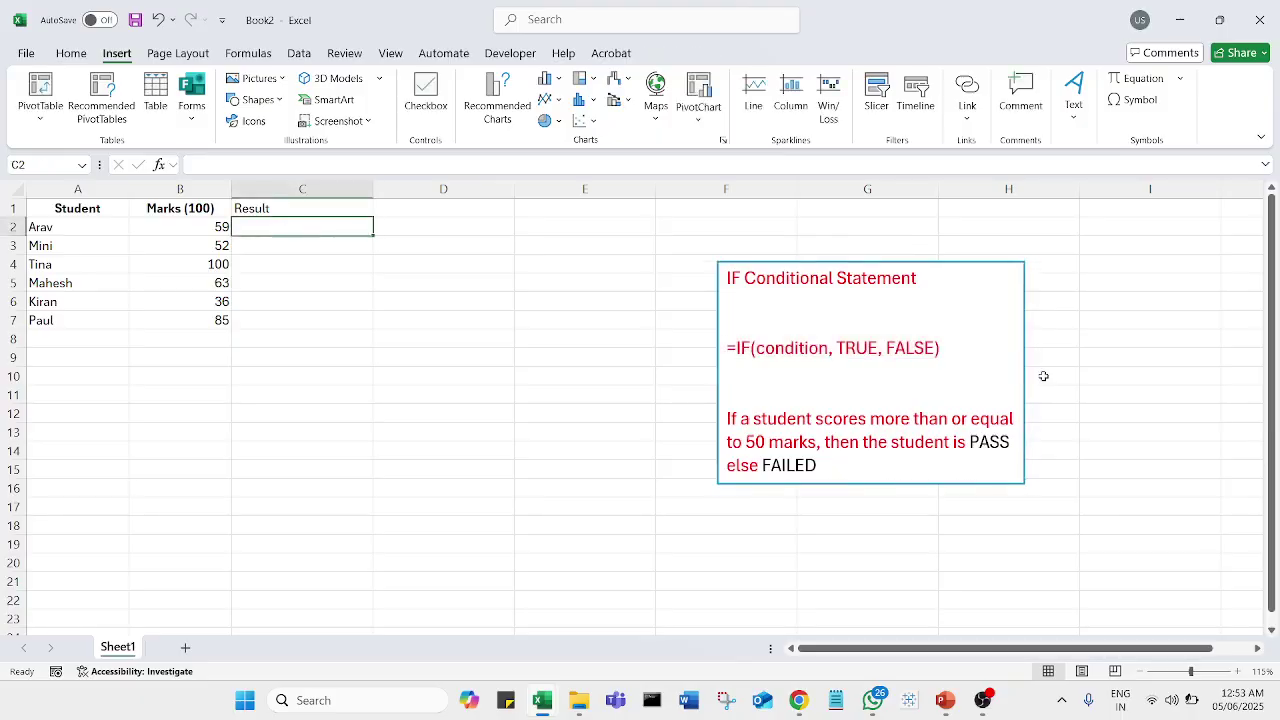
text(=if)
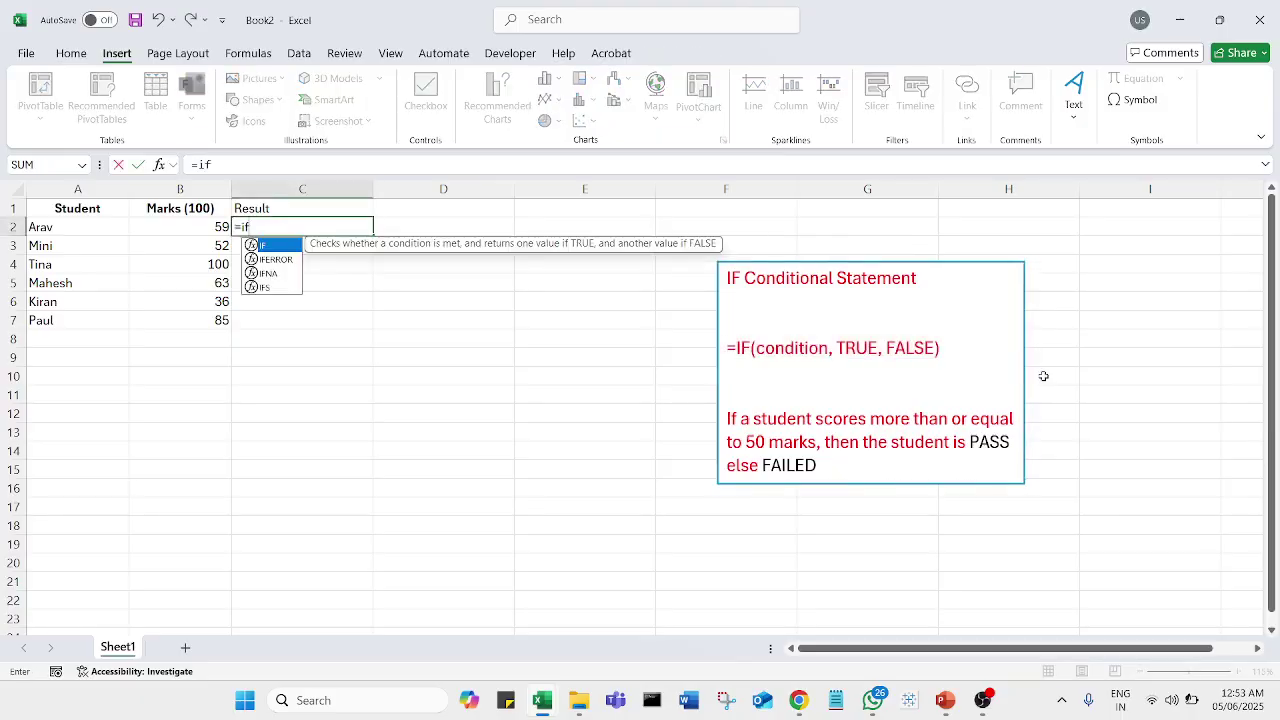
key(Tab)
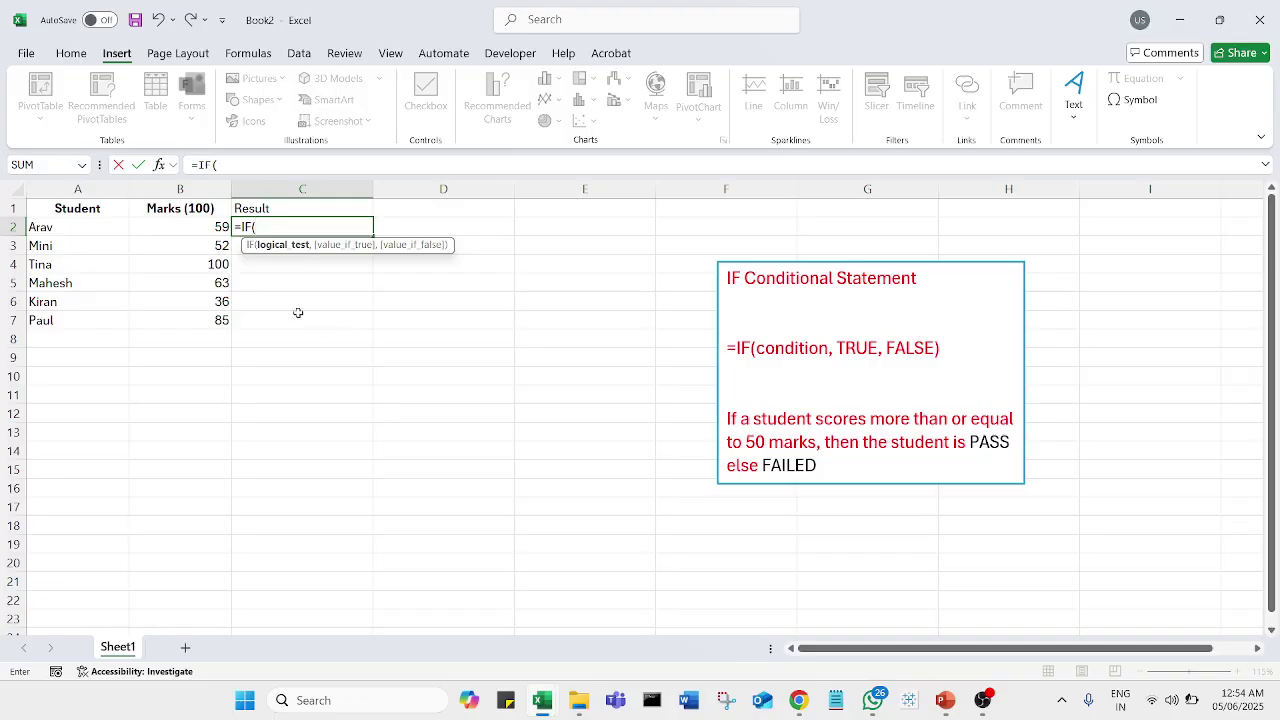
click(202, 228)
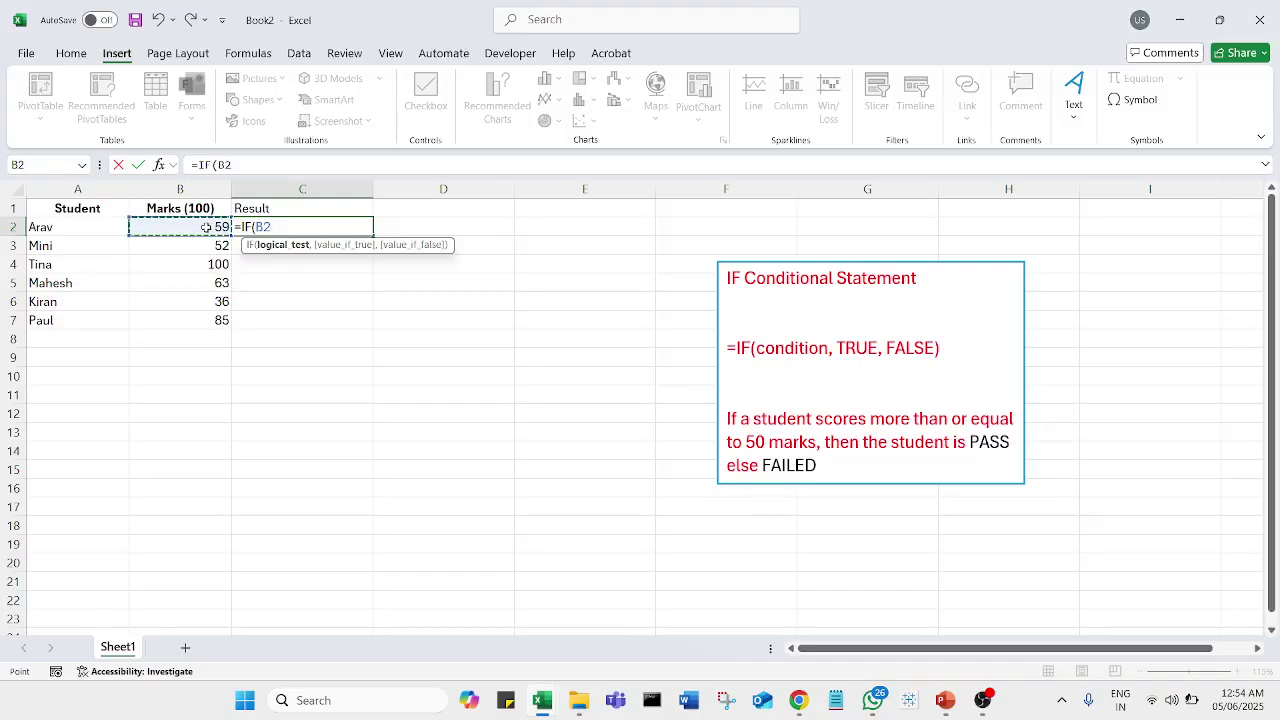
text(>=50,)
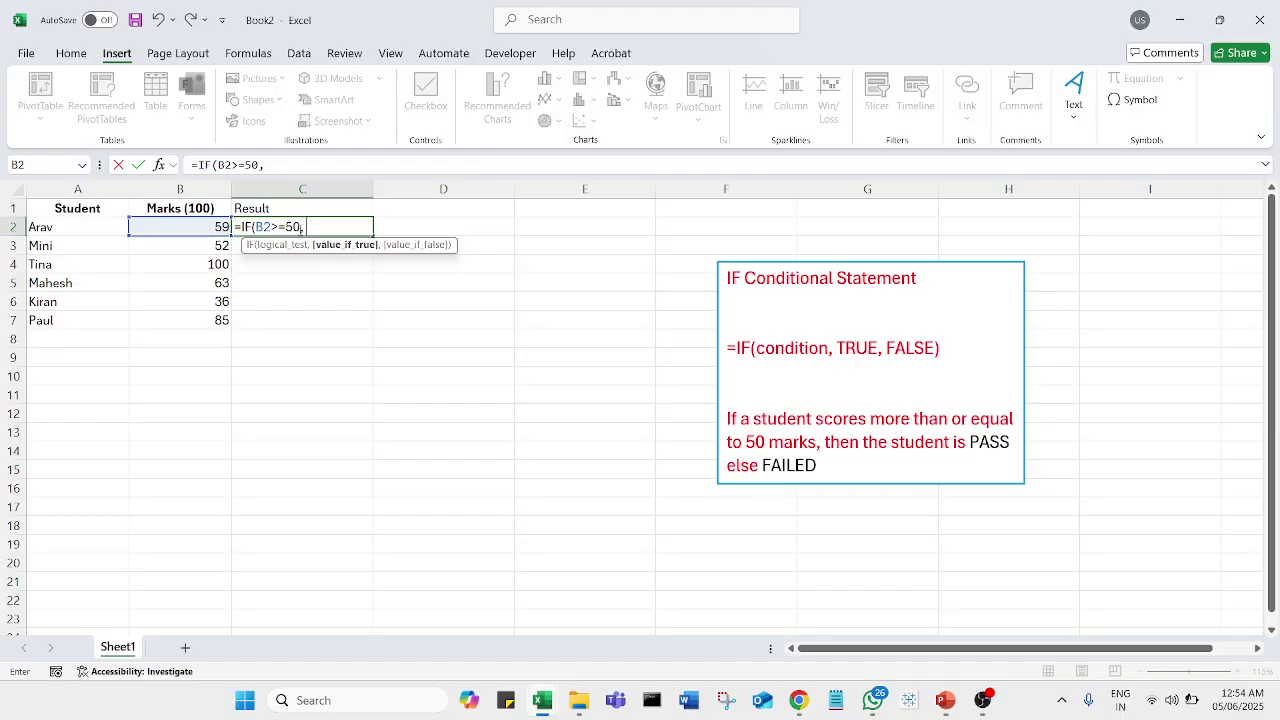
text("PASS", ")
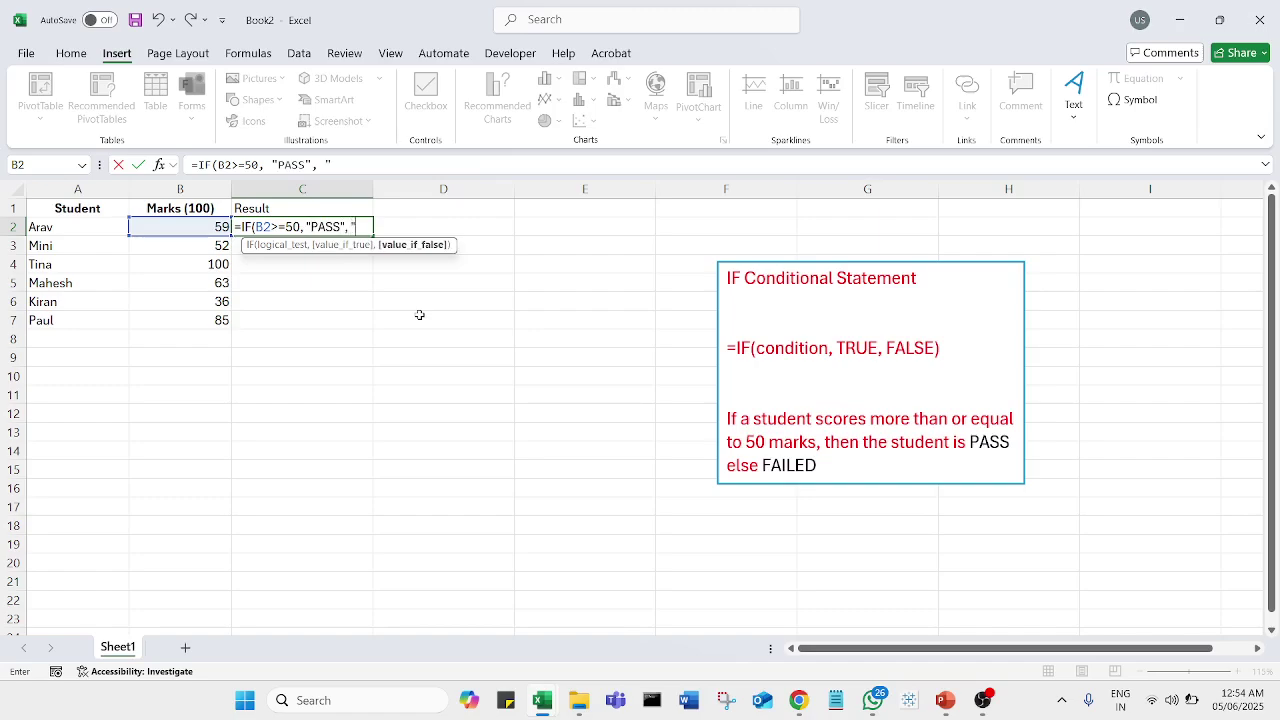
text(FAIL"))
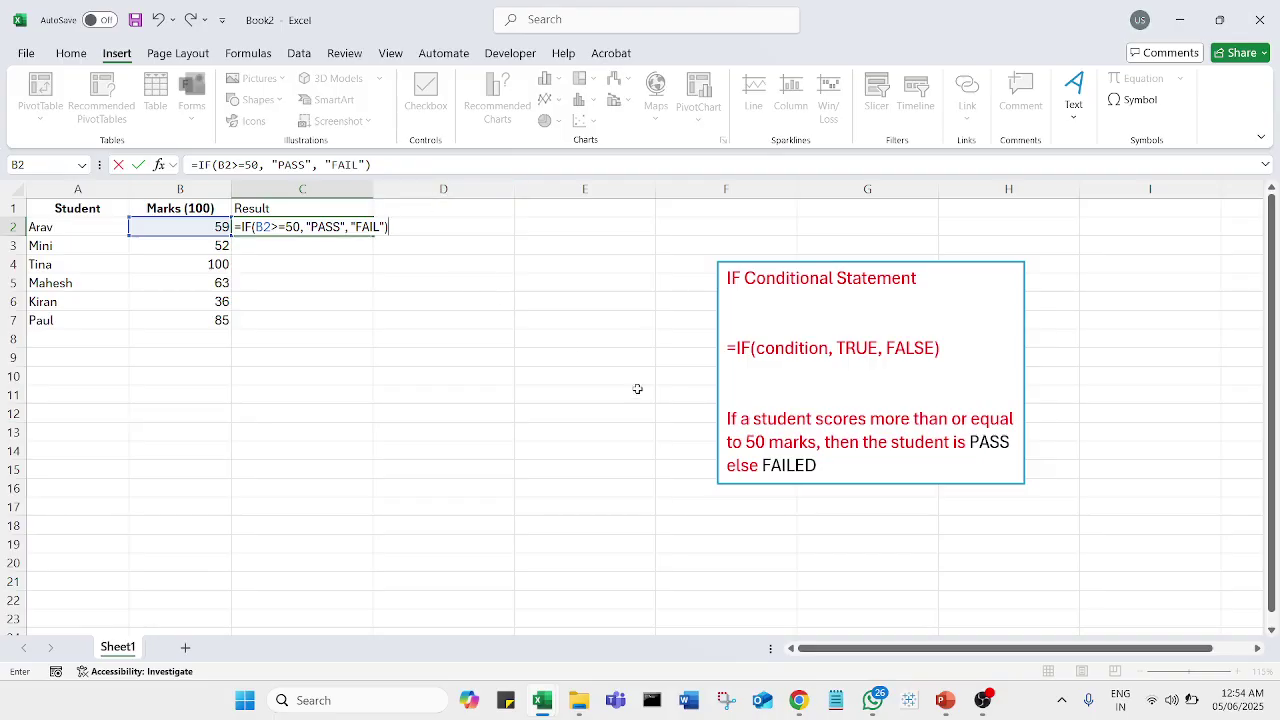
key(Return)
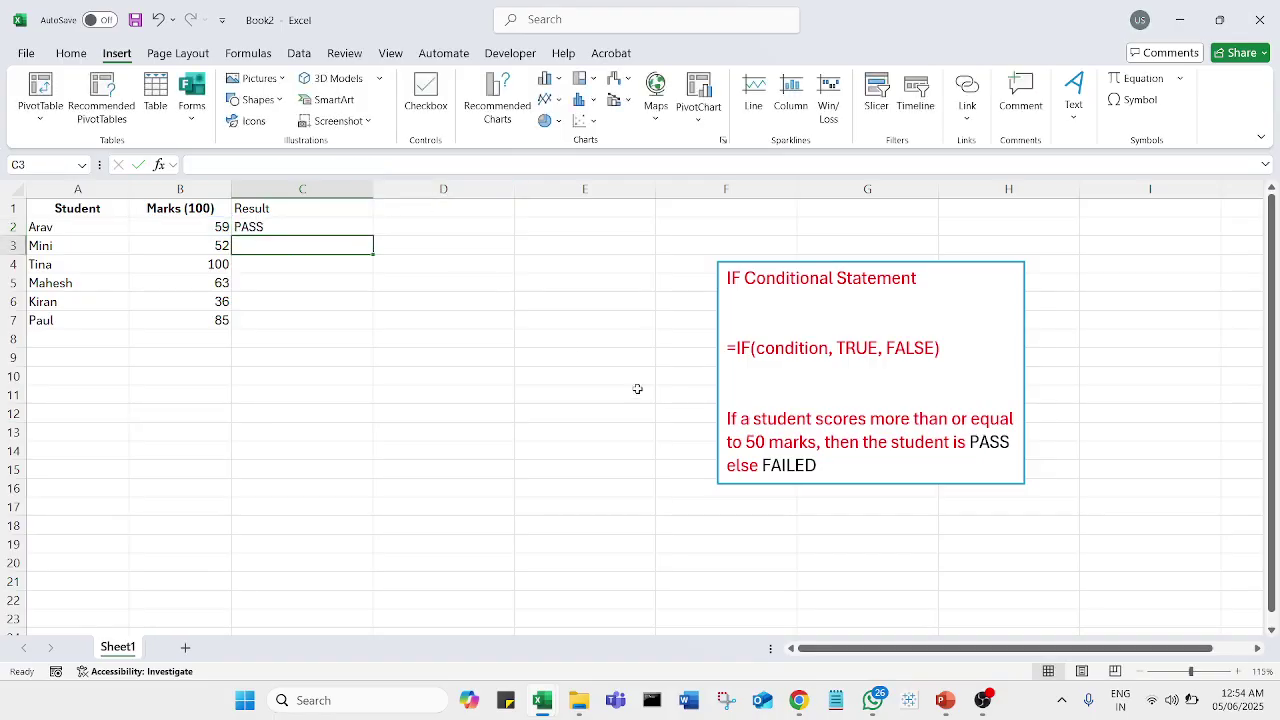
- Copy the IF formula from C2 down the Result column to cell C7
click(356, 227)
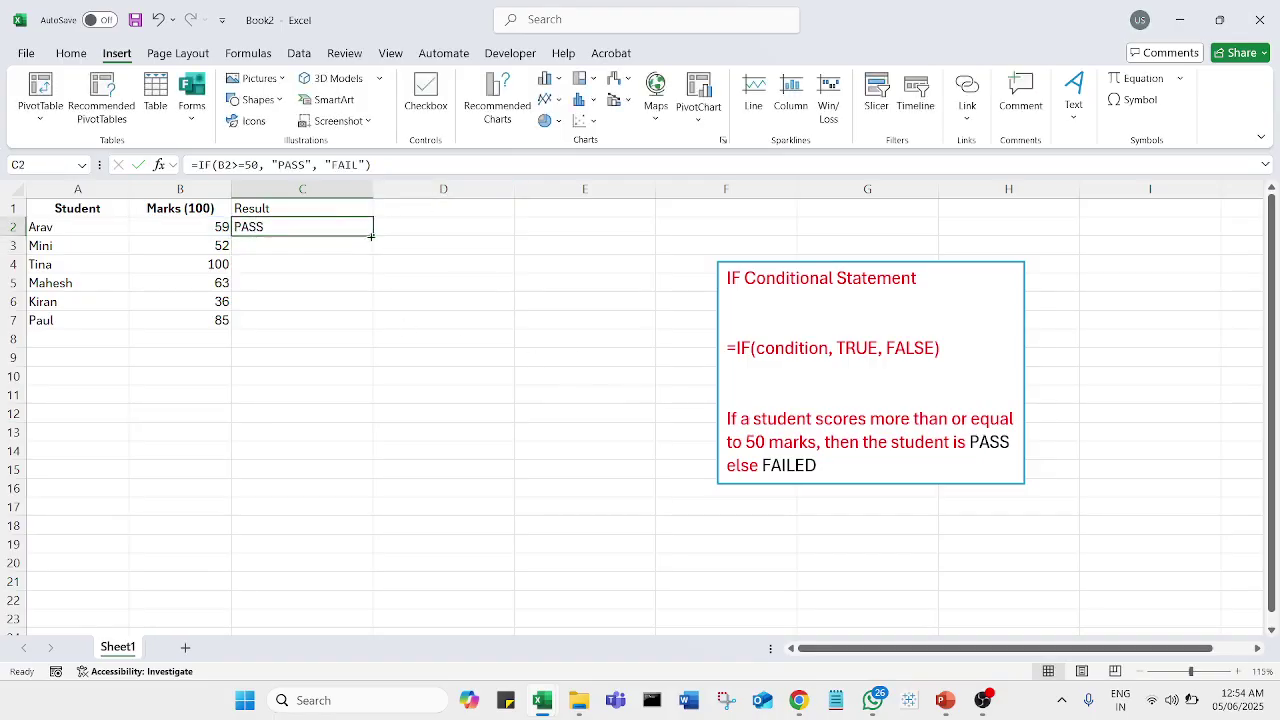
double_click(376, 237)
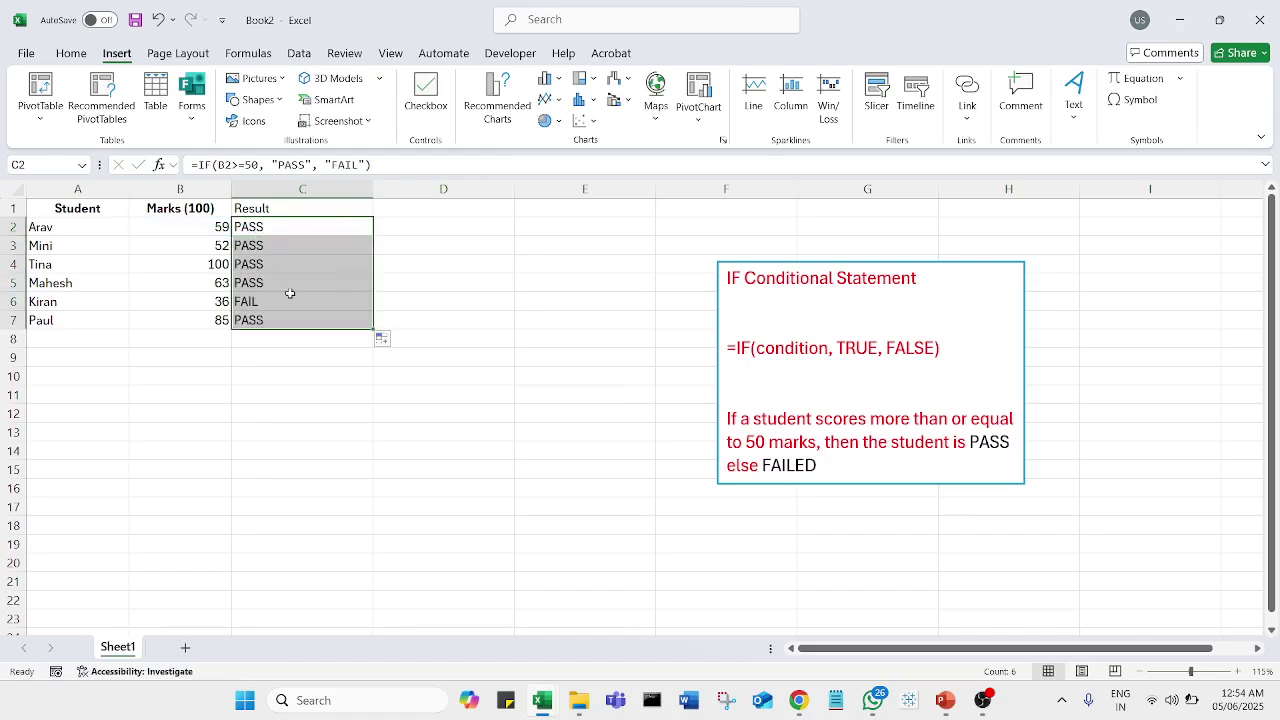
click(516, 362)
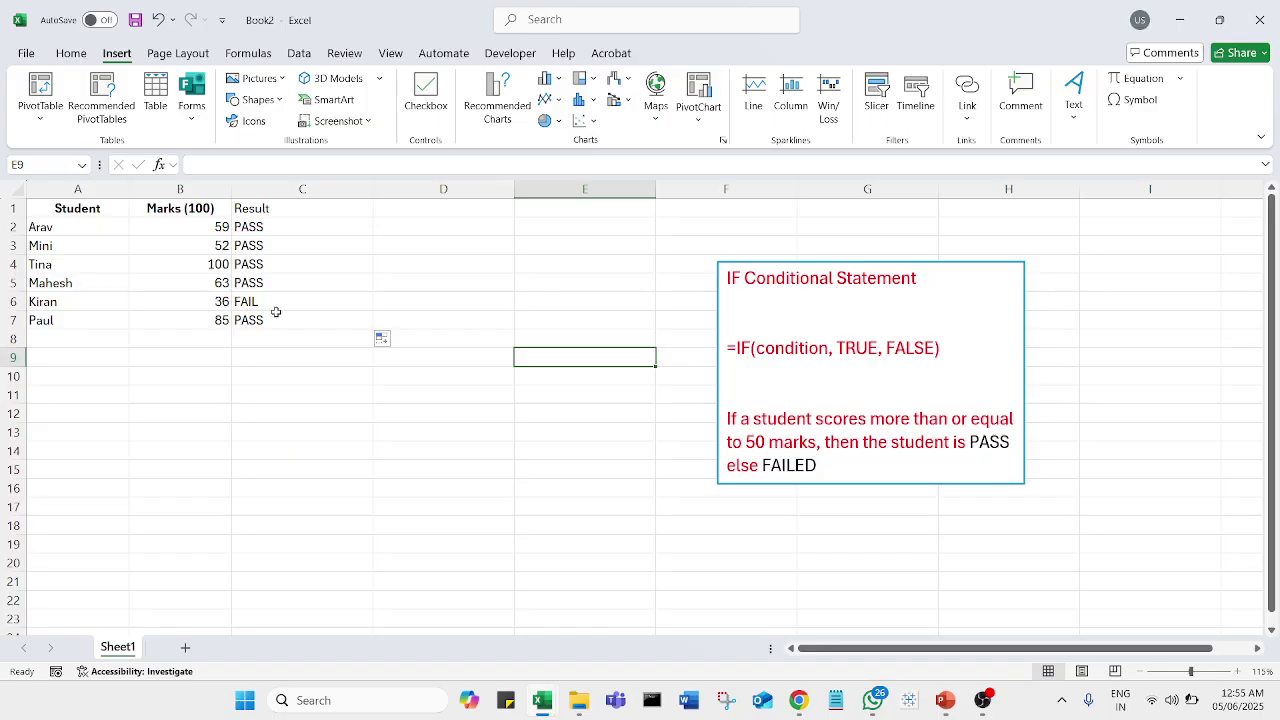
- Change the second student's mark in cell B3 to 49
click(222, 250)
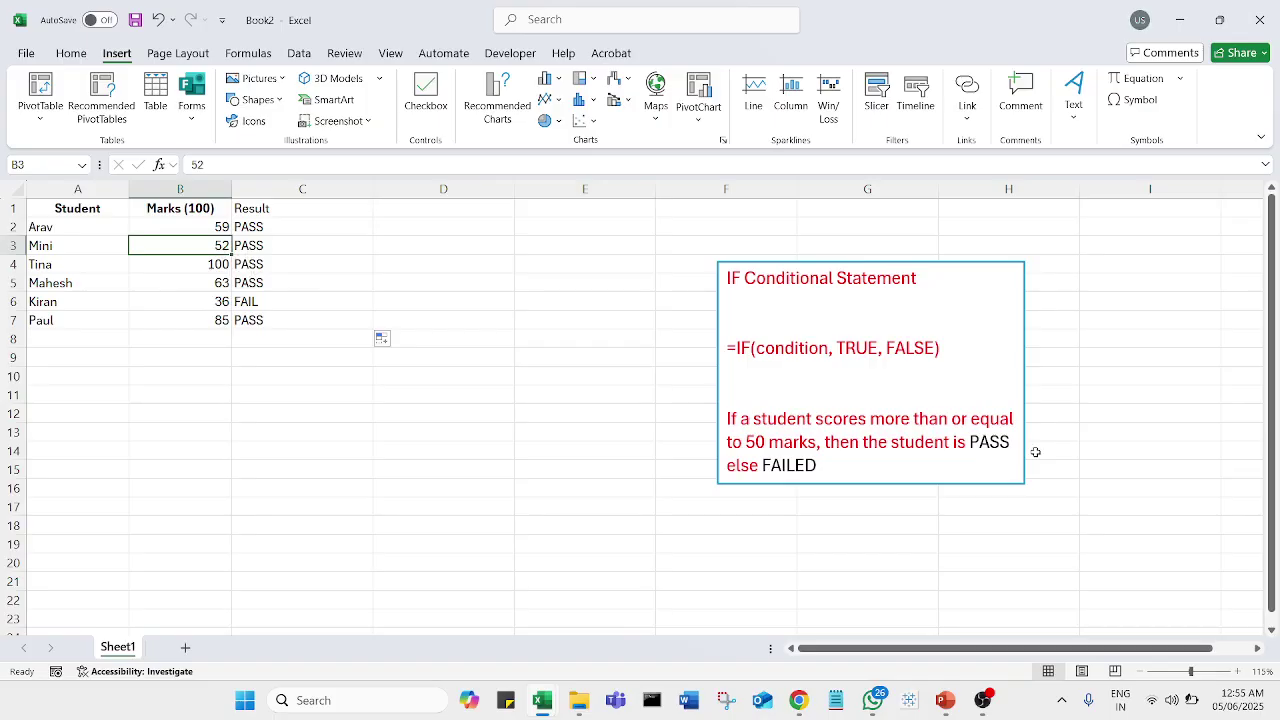
text(49)
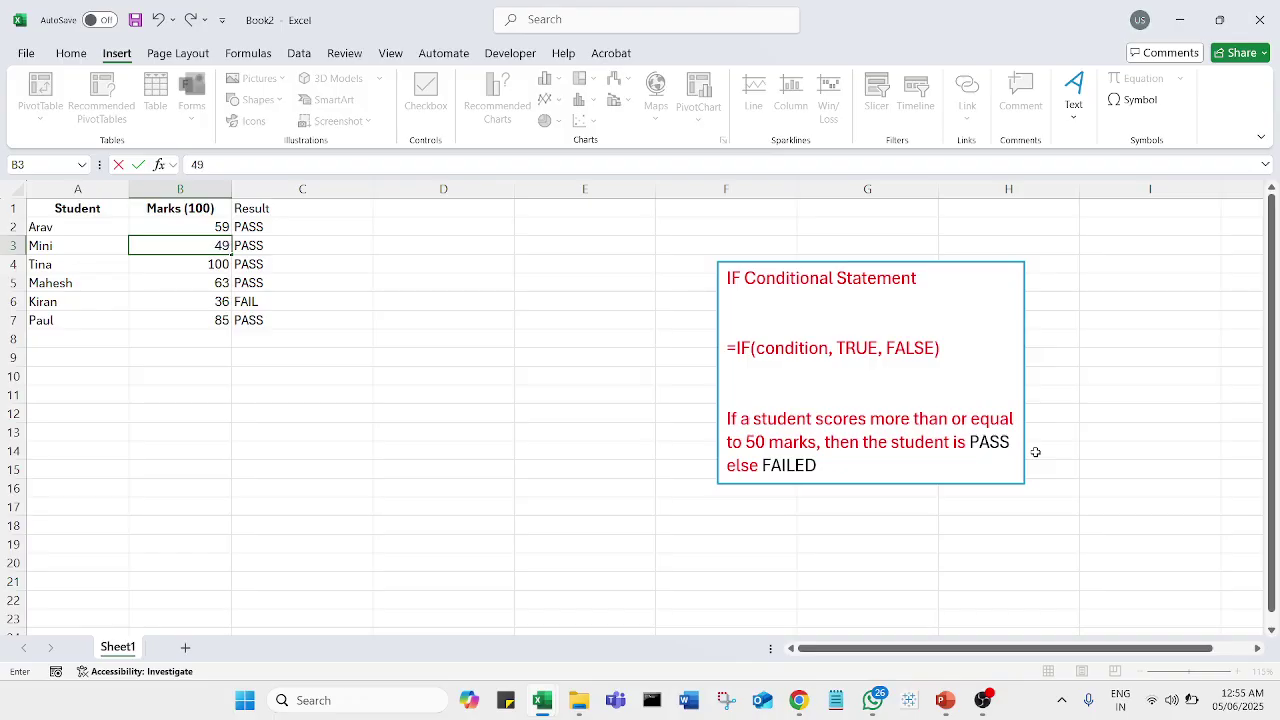
key(Return)
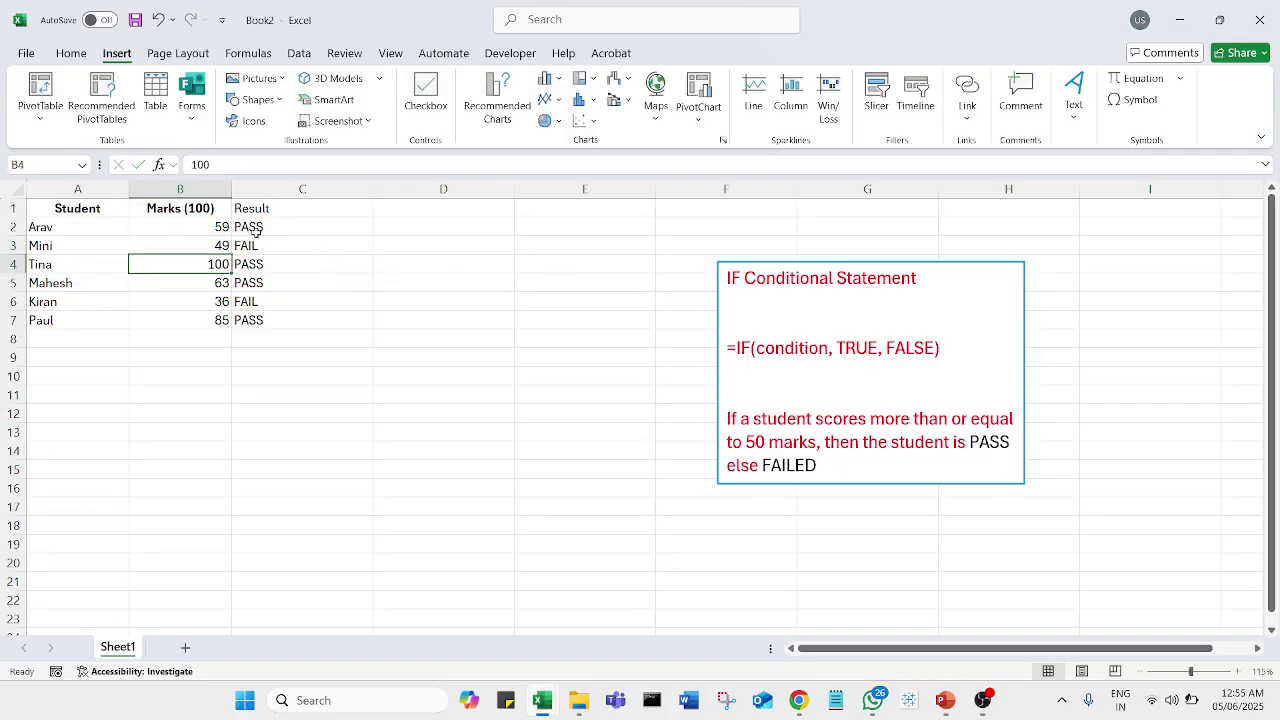
- Make all three header cells A1 to C1, including Result, bold
click(108, 211)
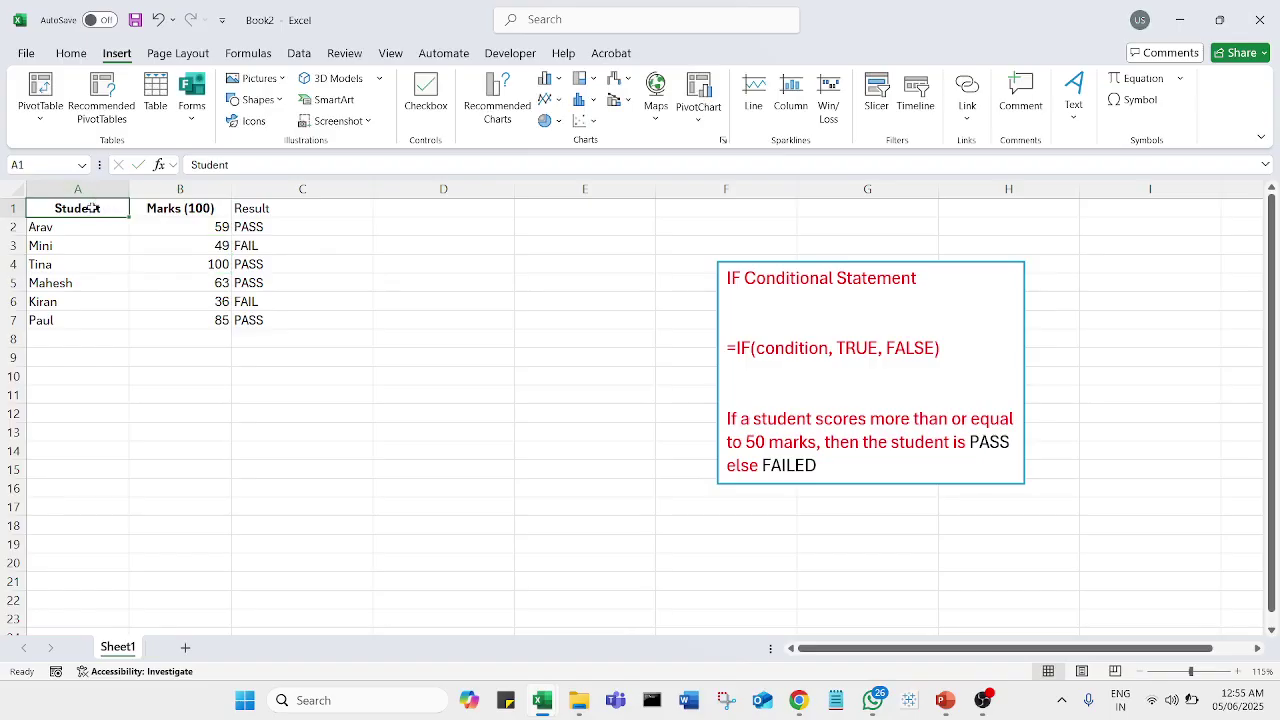
drag(92, 207, 288, 210)
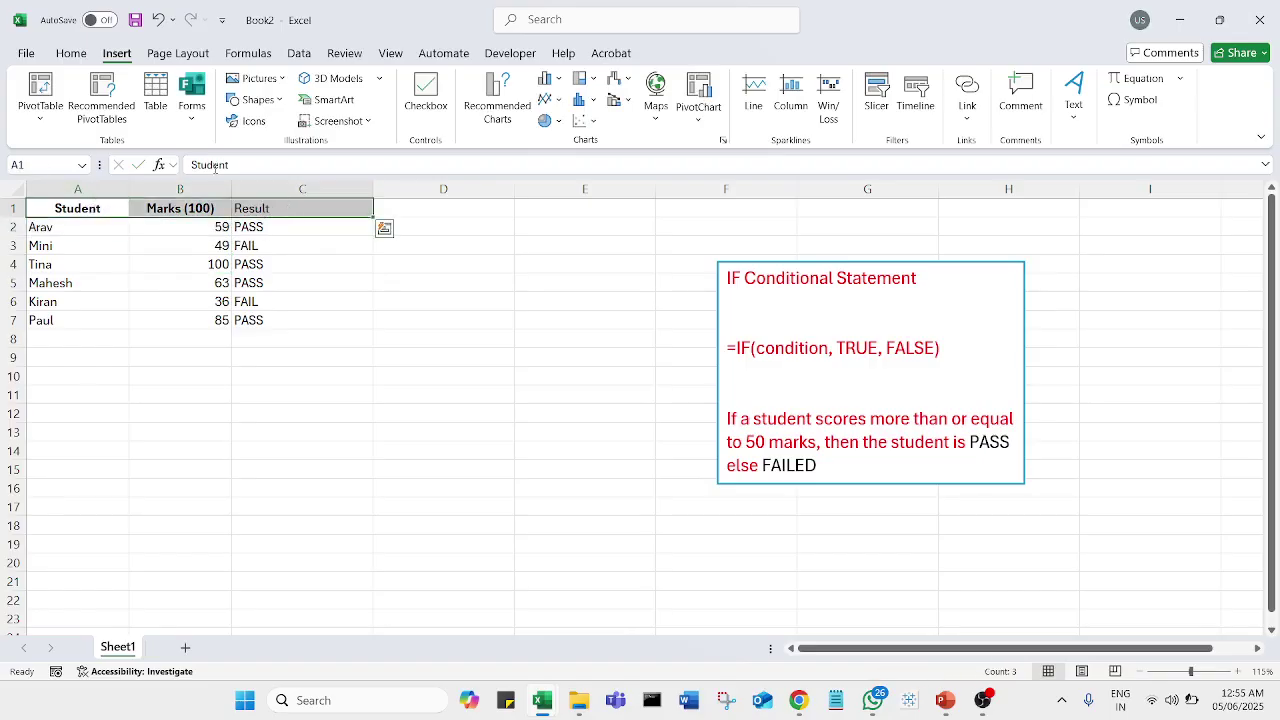
click(71, 53)
click(117, 111)
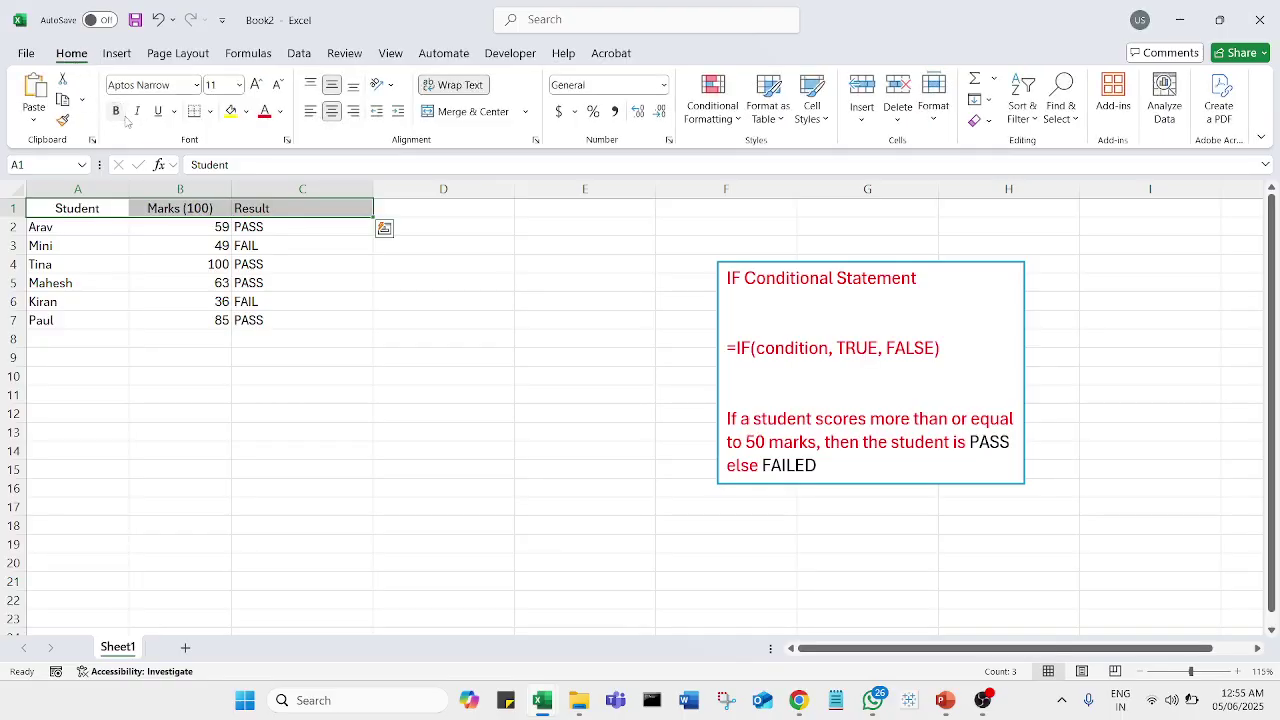
click(116, 111)
click(406, 346)
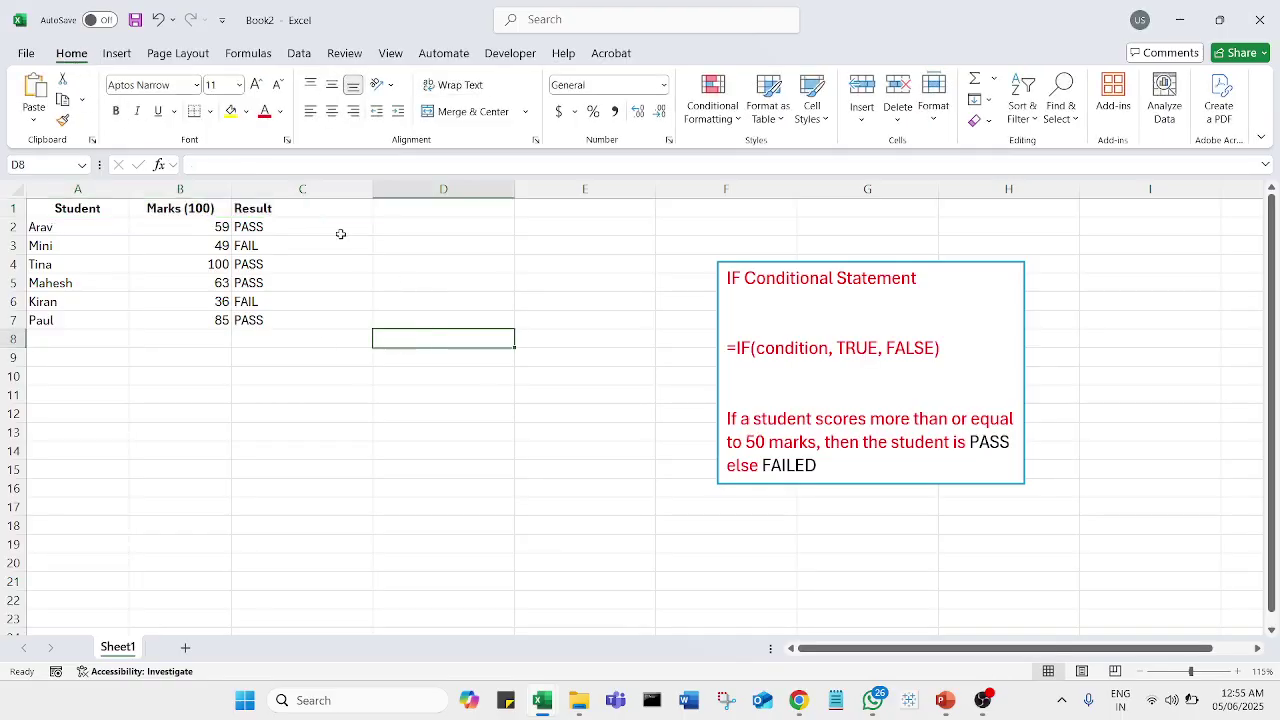